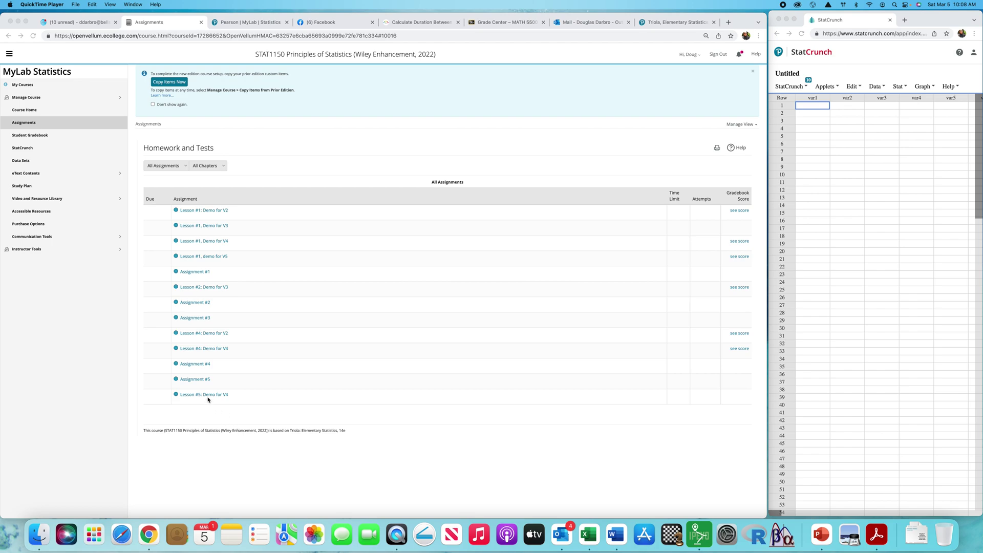
- Open Question 1 of the "Lesson #5: Demo for V4" homework, then move its window toward the page's upper area and enlarge it
click(405, 436)
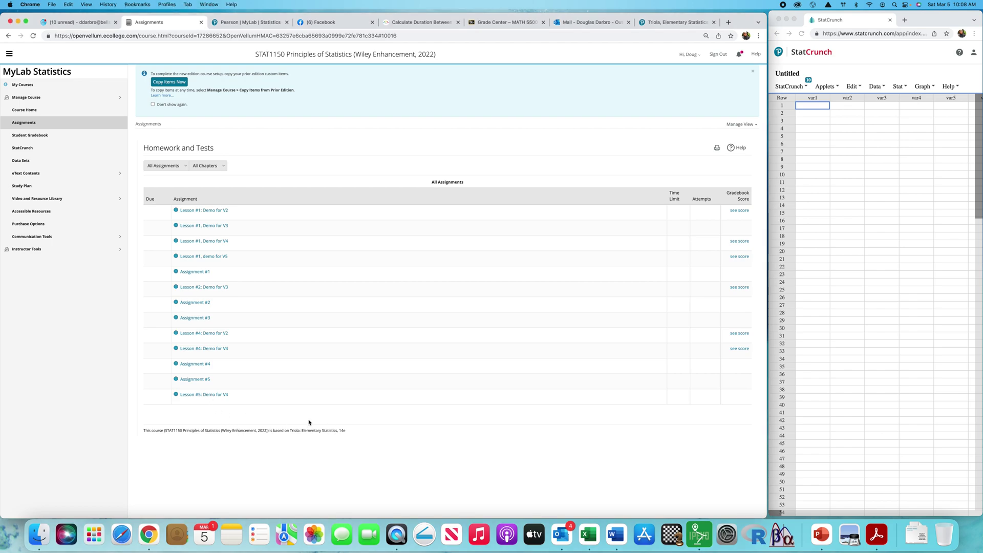
click(211, 398)
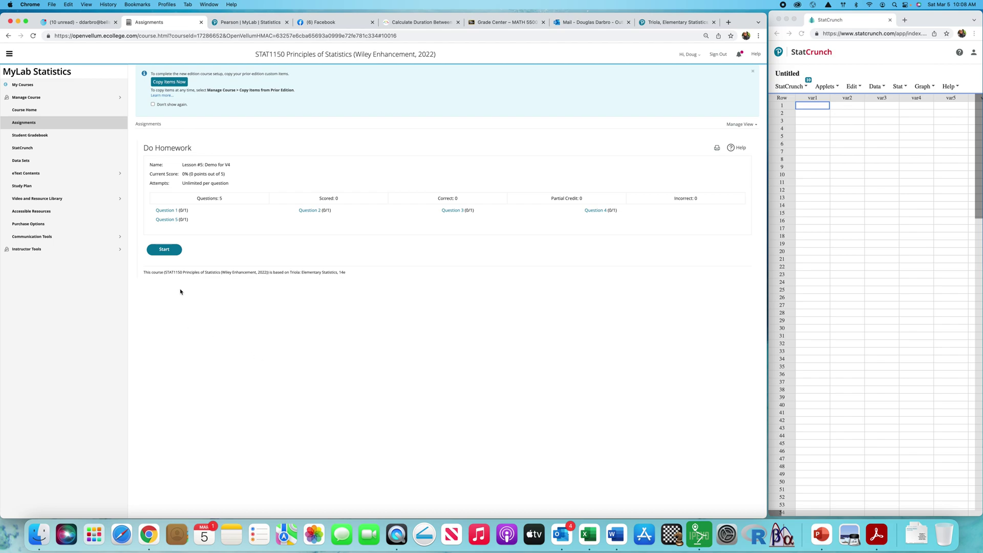
click(168, 212)
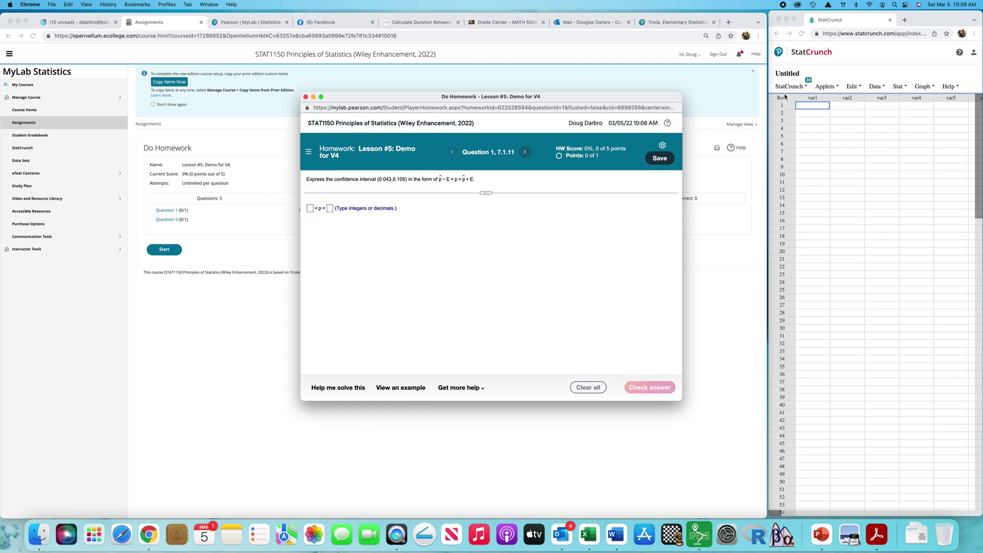
drag(556, 98, 420, 54)
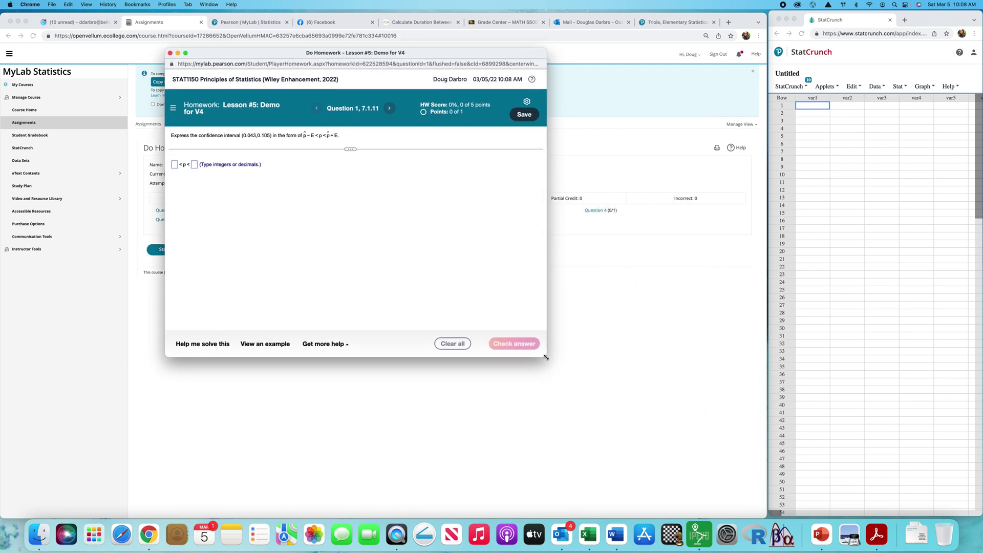
drag(546, 357, 613, 387)
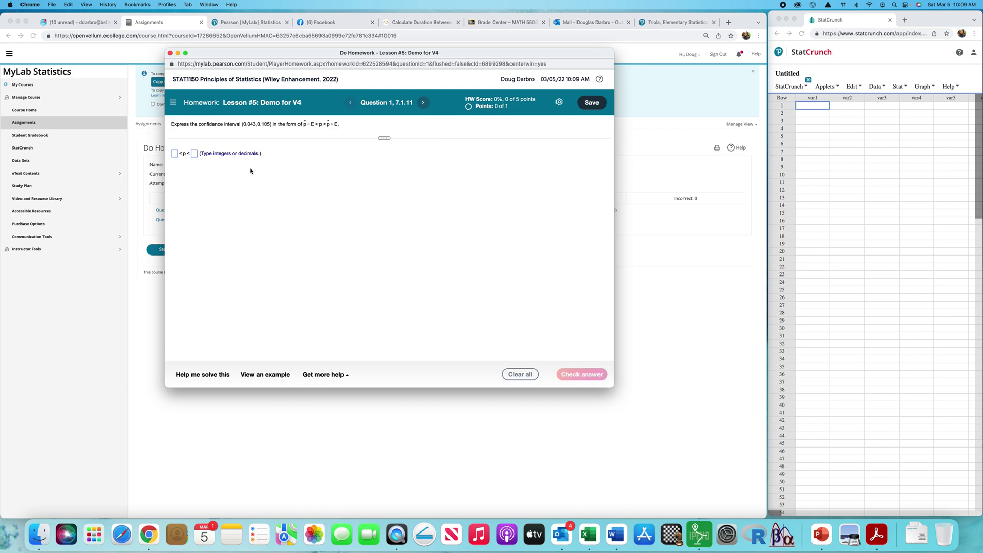
- Answer Question 1 with .074 − .031 < p < .074 + .031, check it, and continue to the next question
click(174, 154)
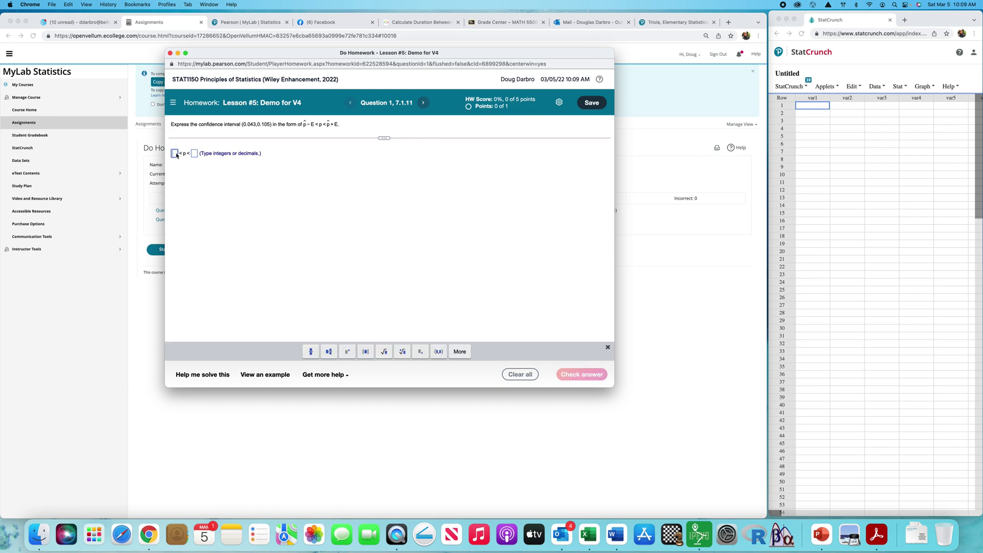
text(.07)
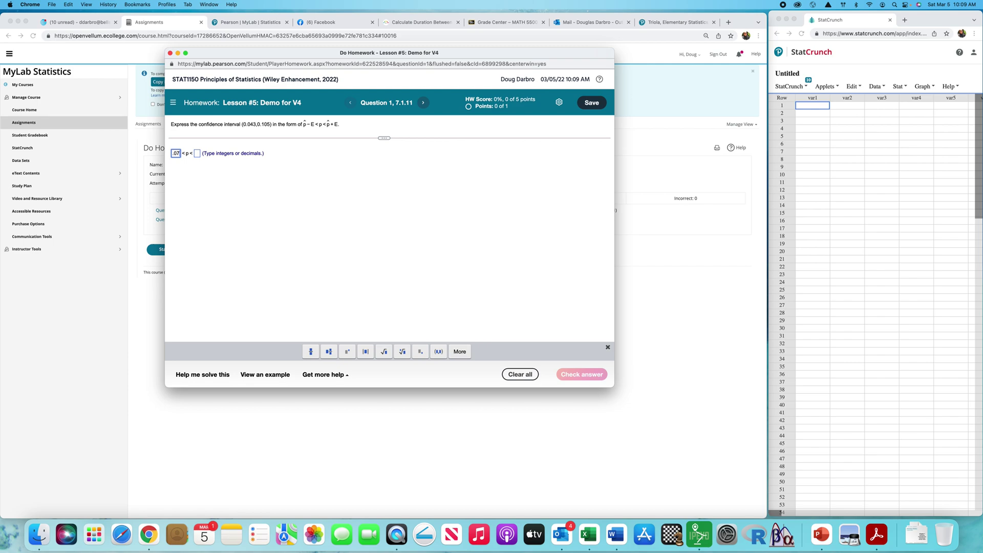
text(4 - )
text(.031)
click(214, 153)
text(.)
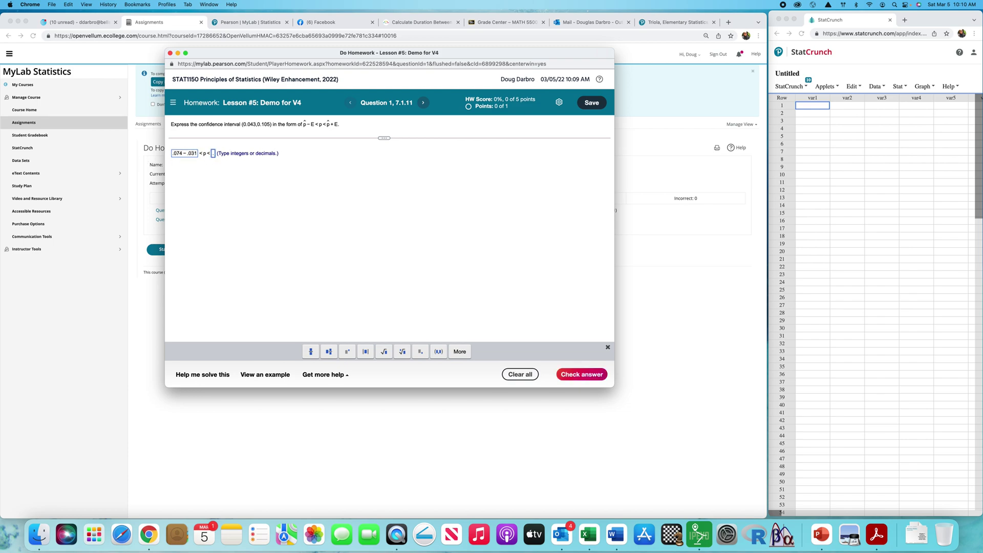
text(074 + .031)
click(588, 379)
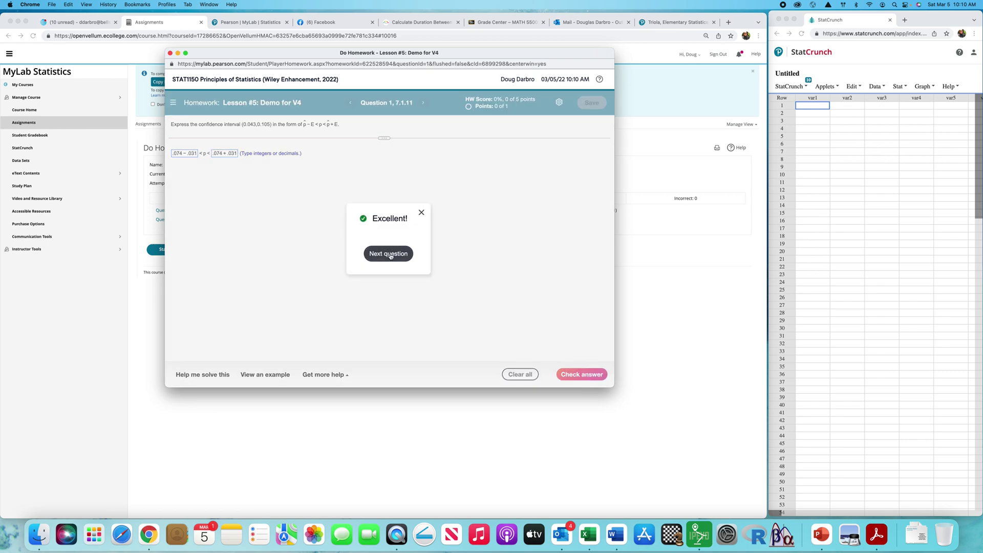
click(391, 257)
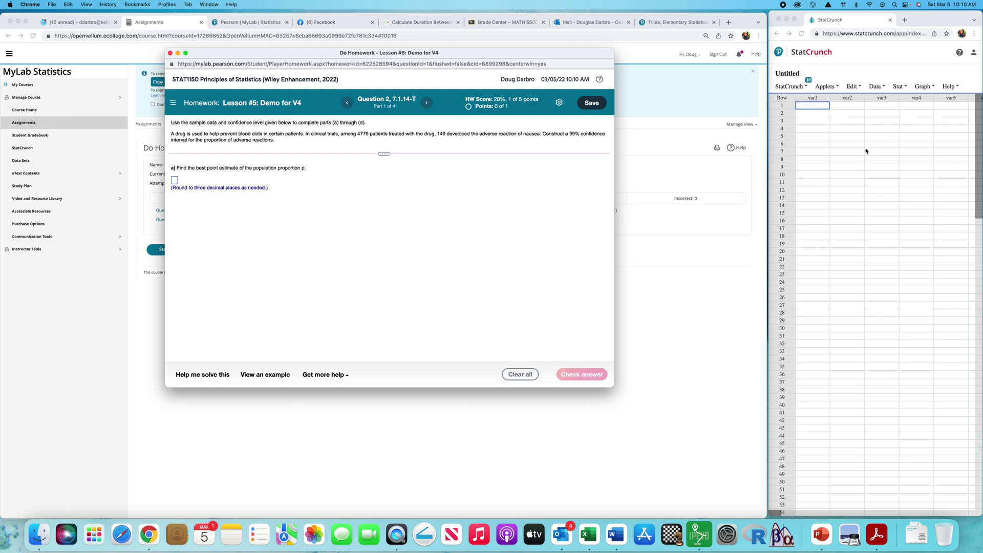
- In StatCrunch, set up a one-sample proportion analysis from summary data with 149 successes and 4776 observations
click(905, 89)
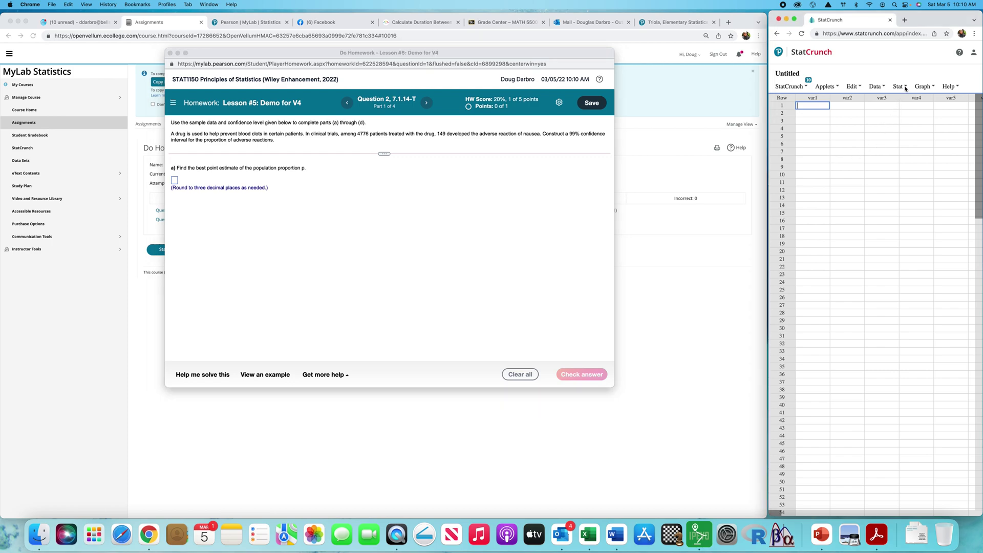
click(905, 89)
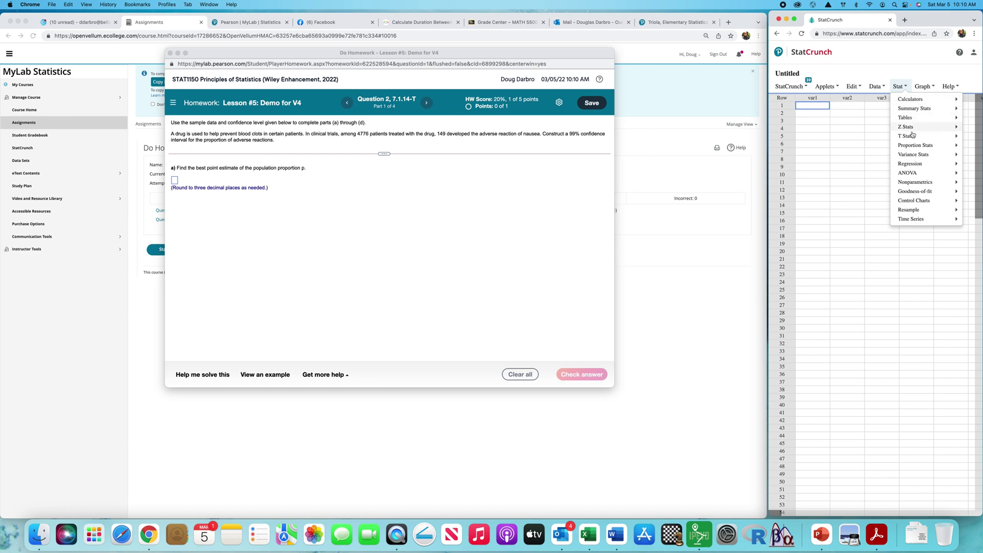
mouse_move(913, 147)
mouse_move(849, 151)
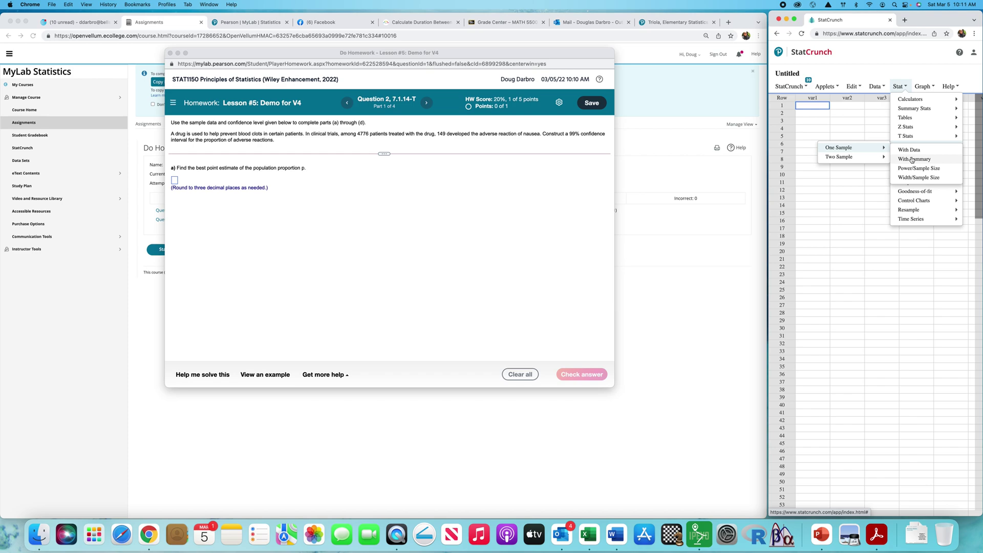
click(912, 160)
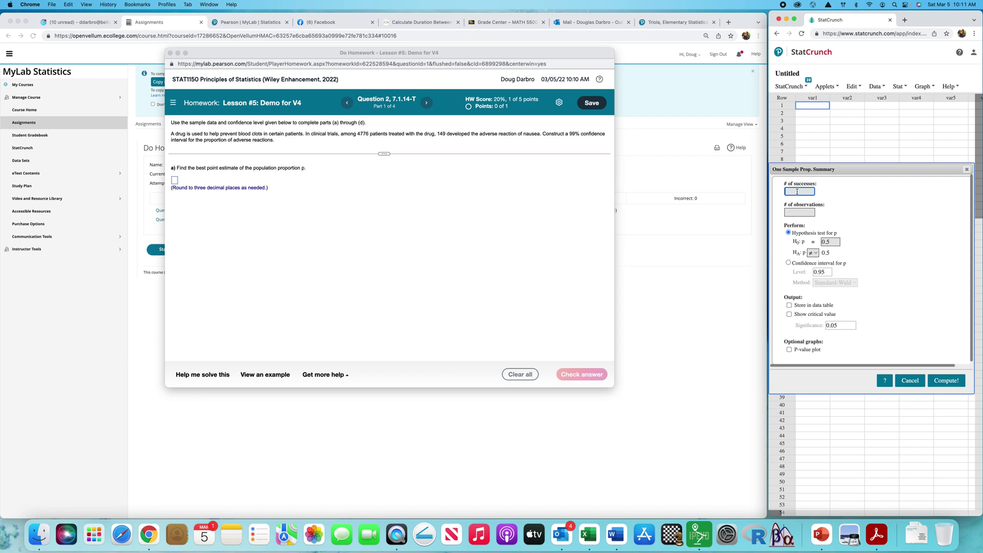
text(149)
click(797, 212)
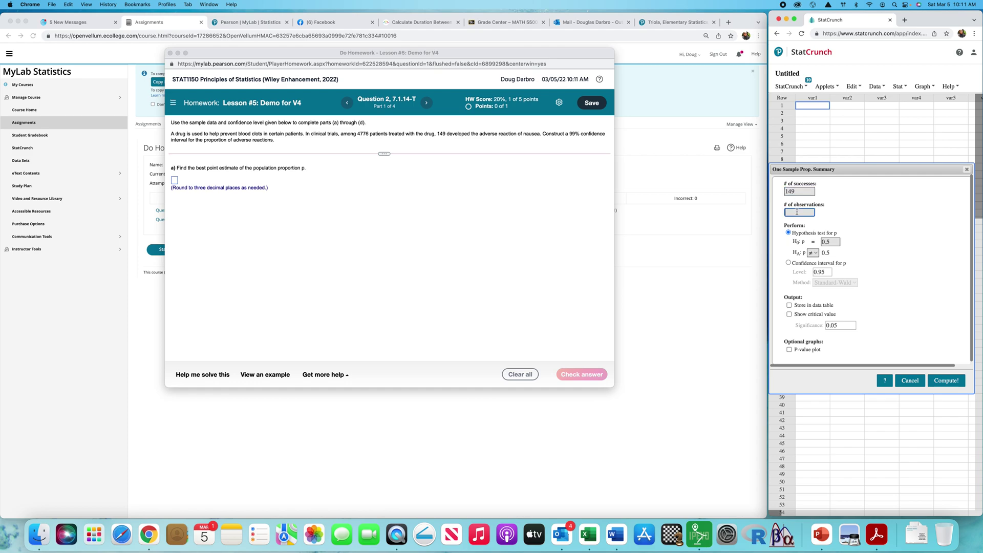
text(4776)
click(895, 221)
- Compute a confidence interval for p at level 0.99 with the critical value shown
click(789, 263)
double_click(821, 272)
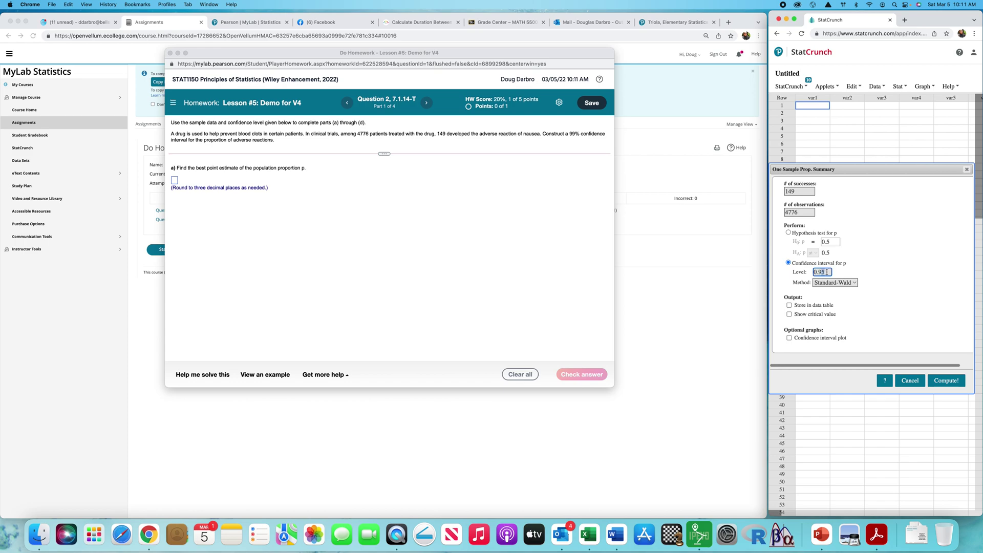
text(0.99)
click(910, 264)
click(791, 315)
click(946, 380)
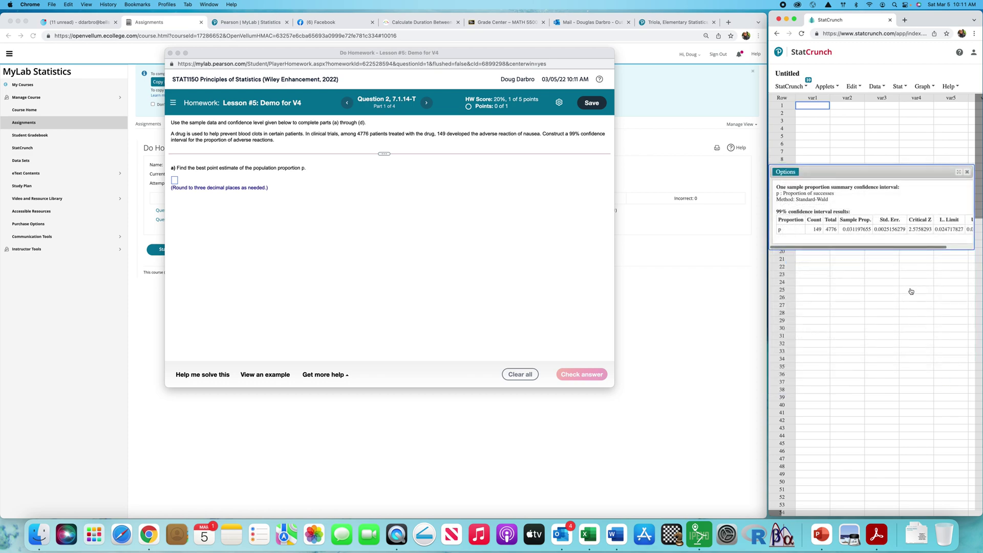
- Answer part (a) of Question 2 with .031 as the best point estimate, check it, and continue to part (b)
scroll(921, 231, right, 2)
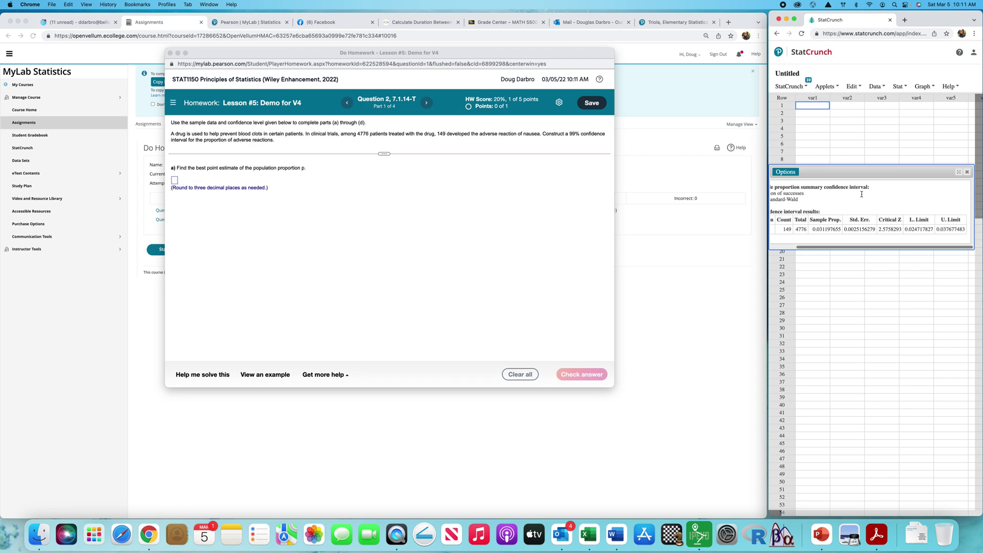
scroll(861, 194, left, 2)
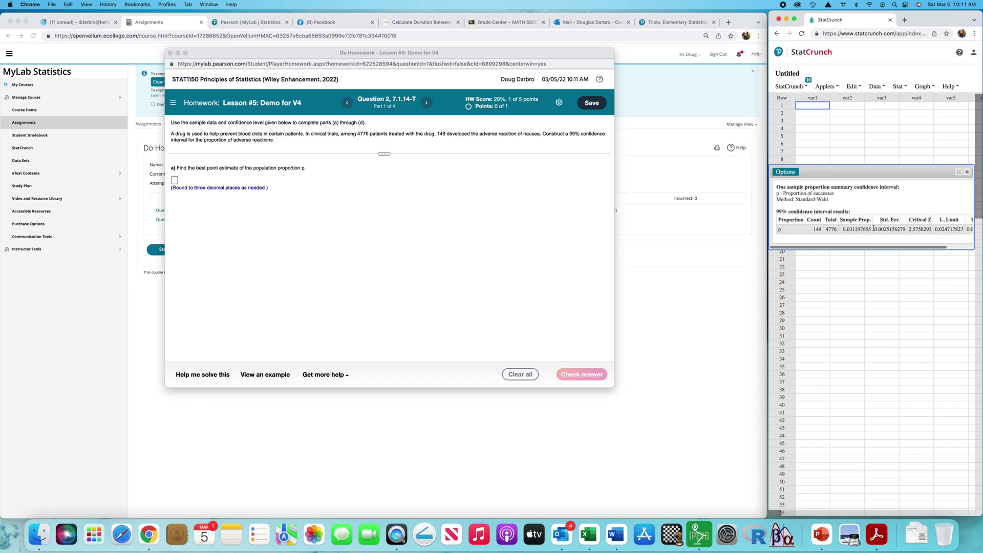
click(175, 183)
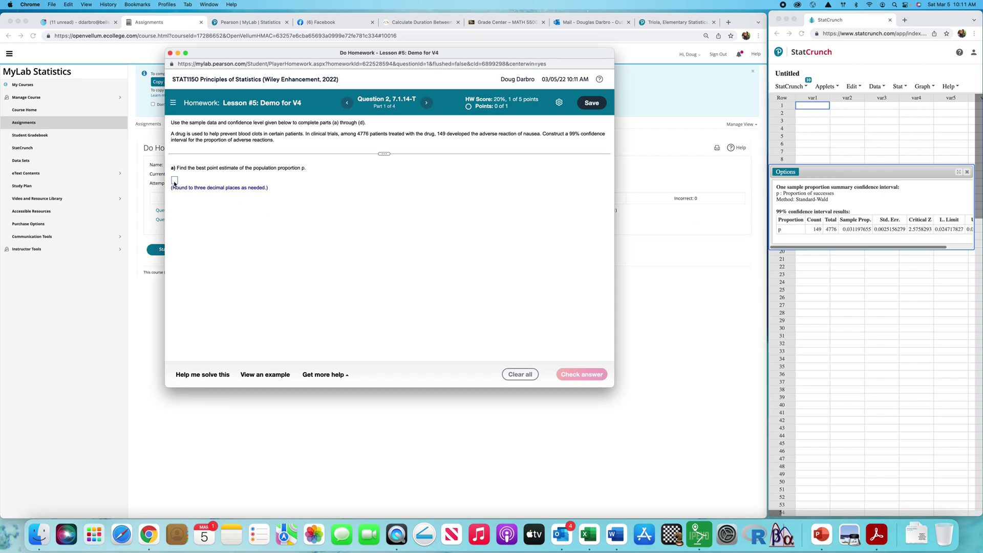
click(175, 182)
text(.031)
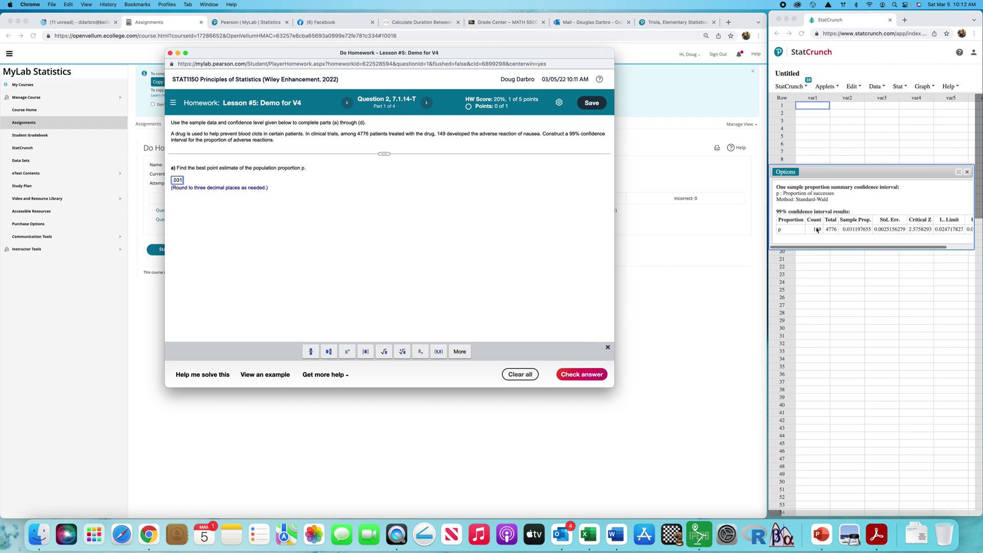
click(580, 375)
click(389, 254)
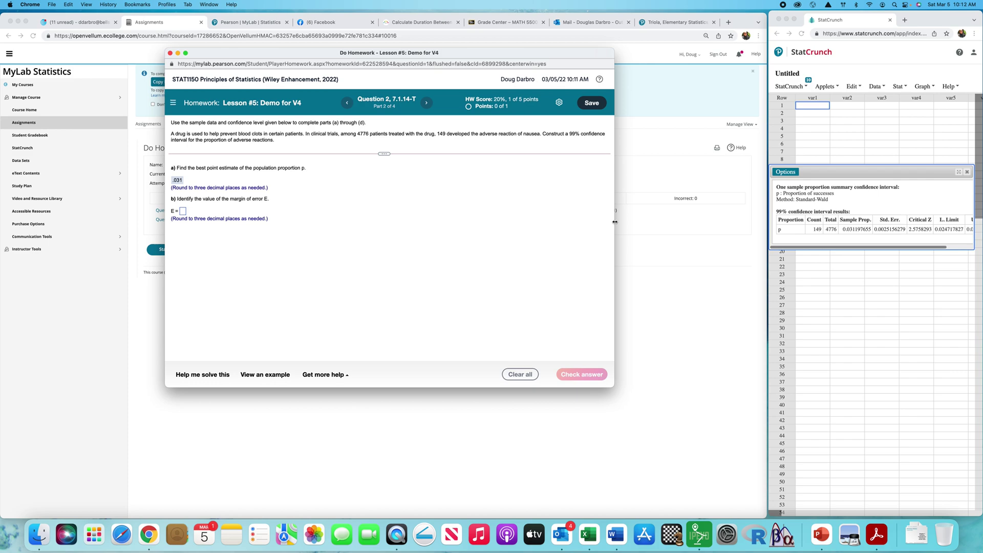
- Answer part (b) with a margin of error E of .006, check it, and continue to part (c)
scroll(848, 218, right, 3)
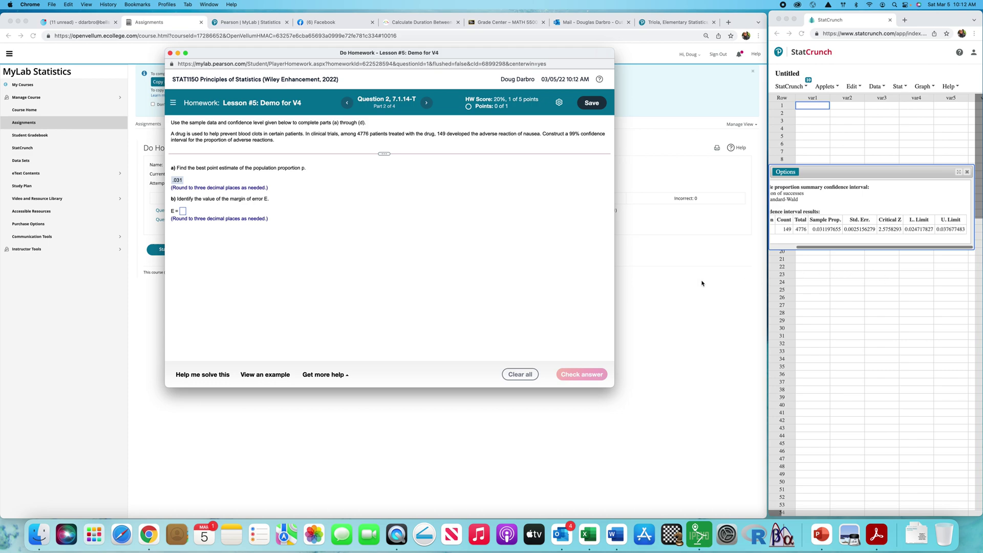
click(183, 211)
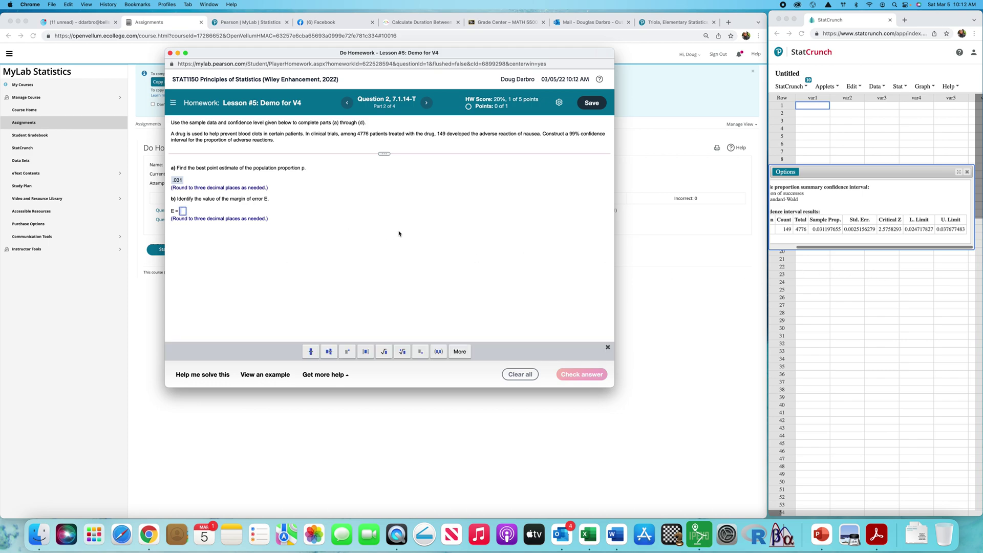
text(.006)
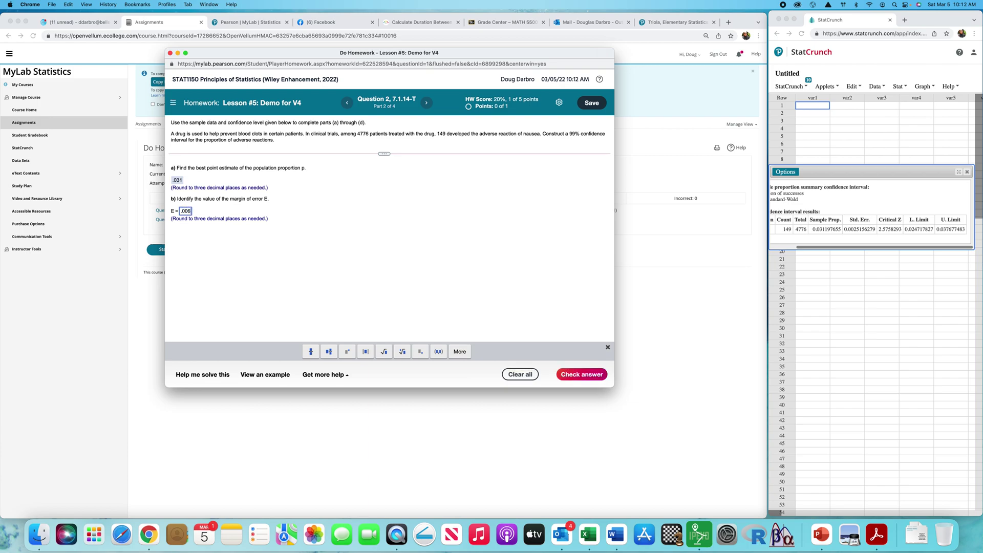
click(581, 374)
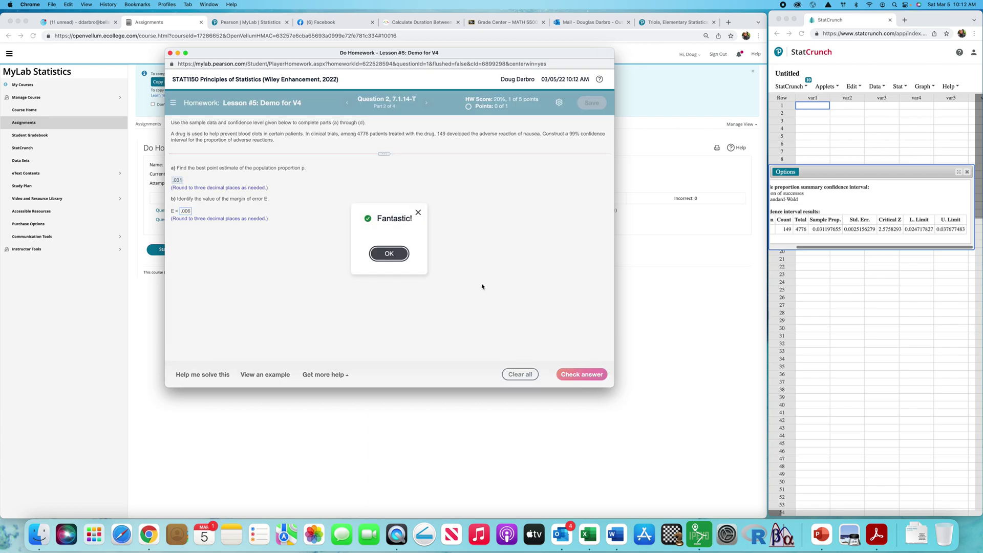
click(399, 261)
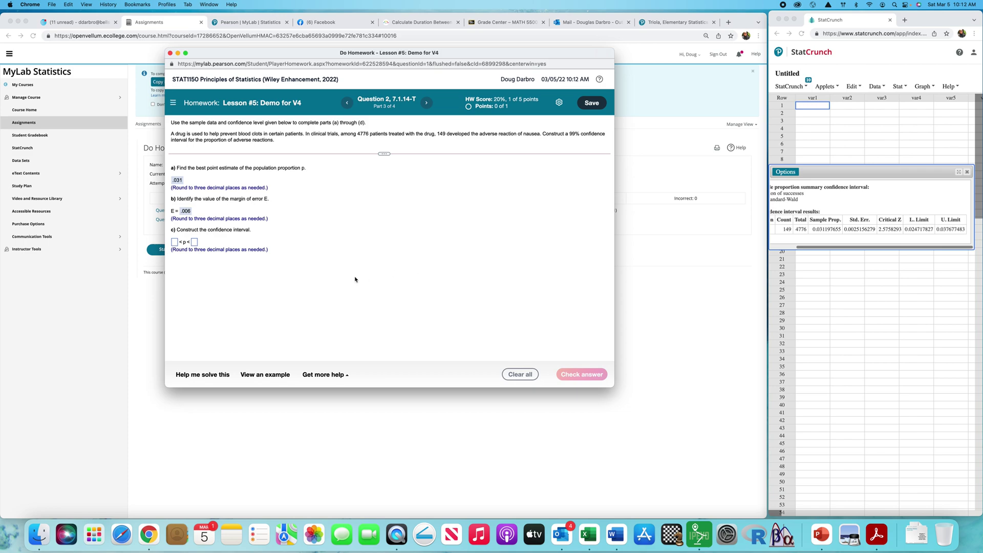
- Answer part (c) with the confidence interval .025 < p < .038, check it, and continue to part (d)
click(174, 242)
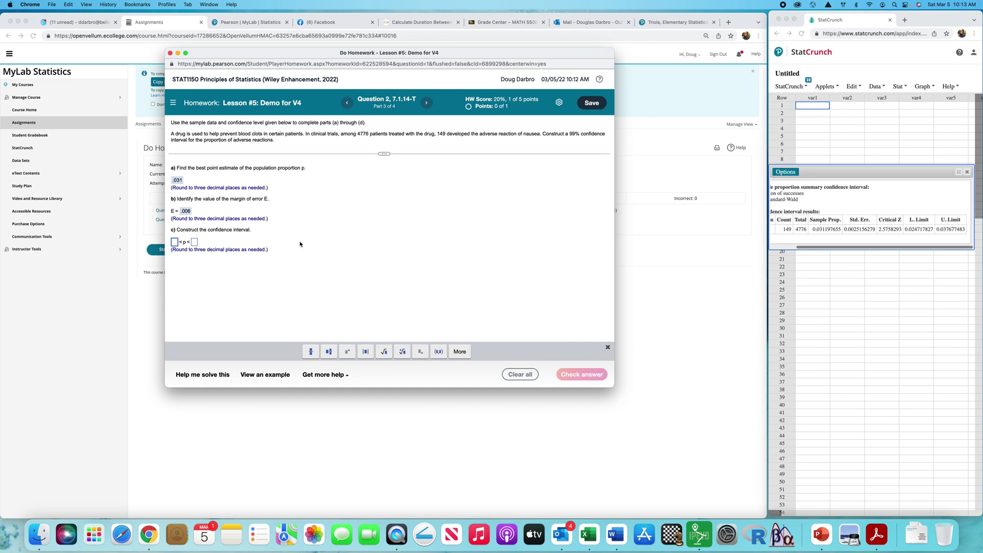
text(.025)
click(200, 243)
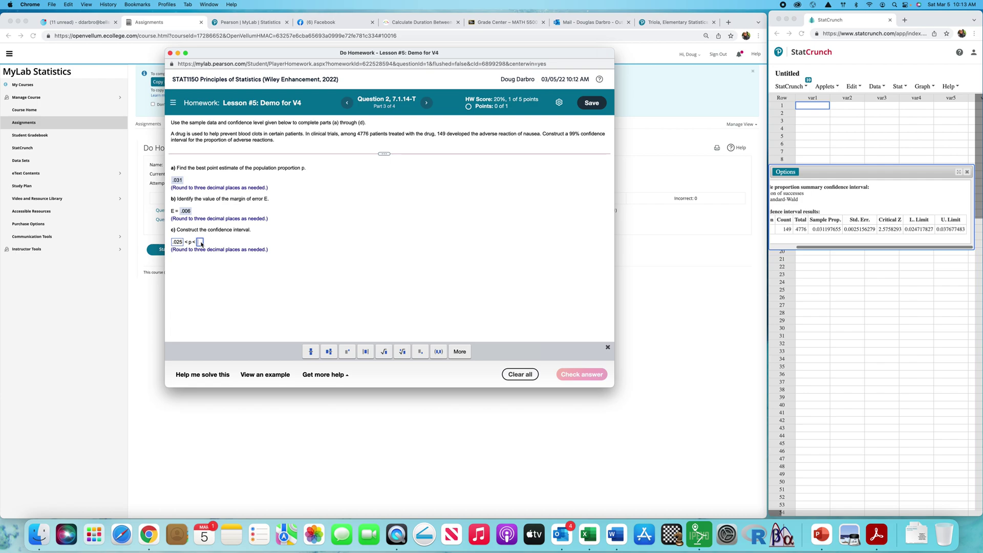
text(.038)
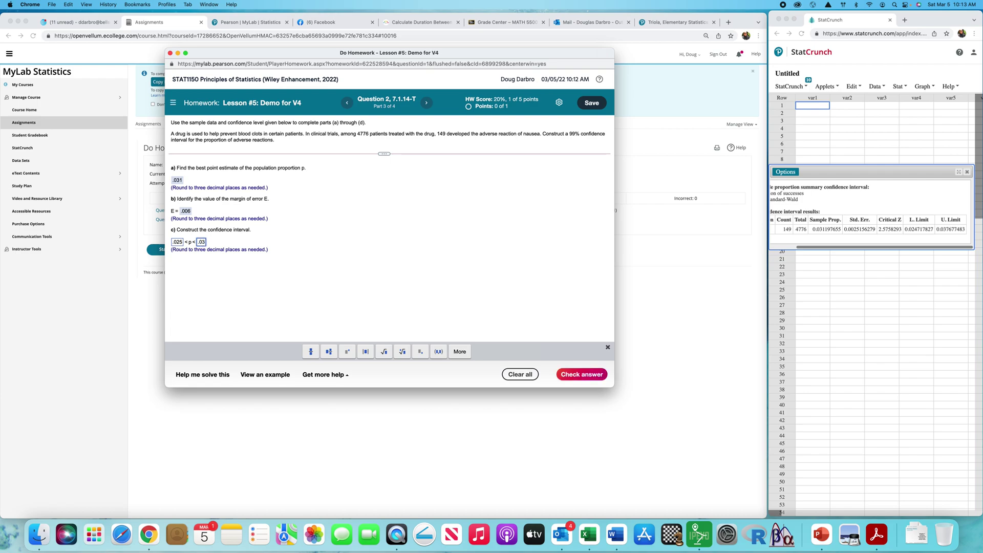
click(584, 377)
click(394, 254)
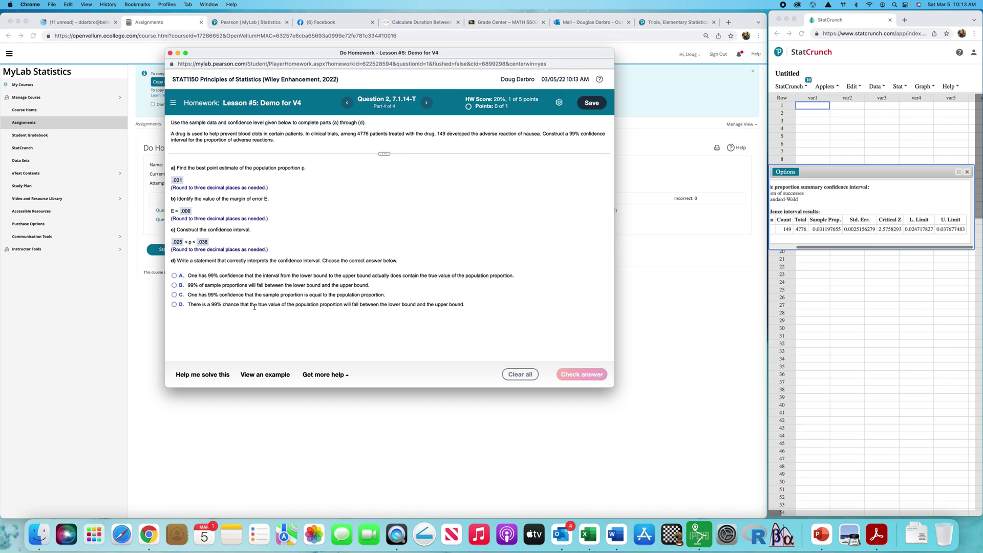
- Answer part (d) with interpretation A about 99% confidence in the interval, check it, and continue to Question 3
click(174, 276)
click(583, 374)
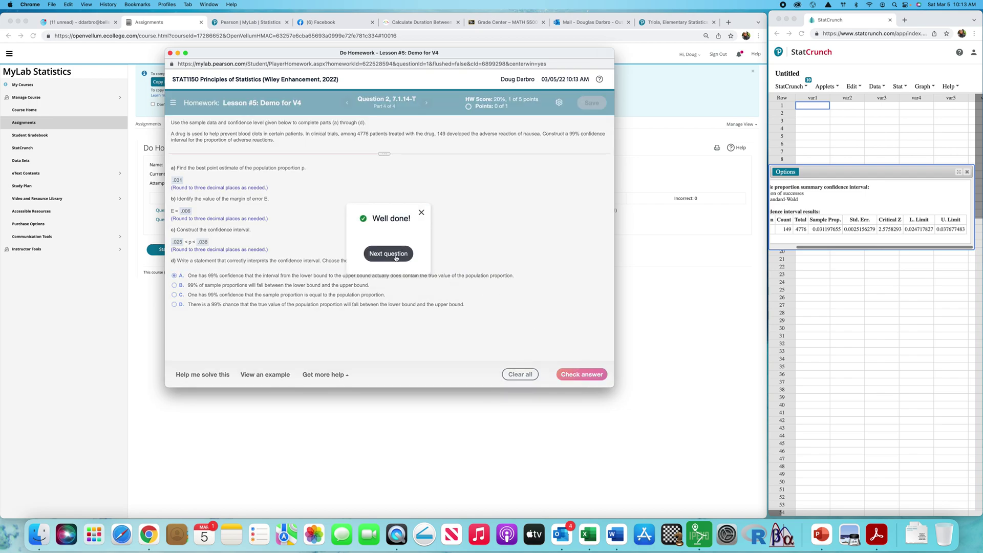
click(389, 253)
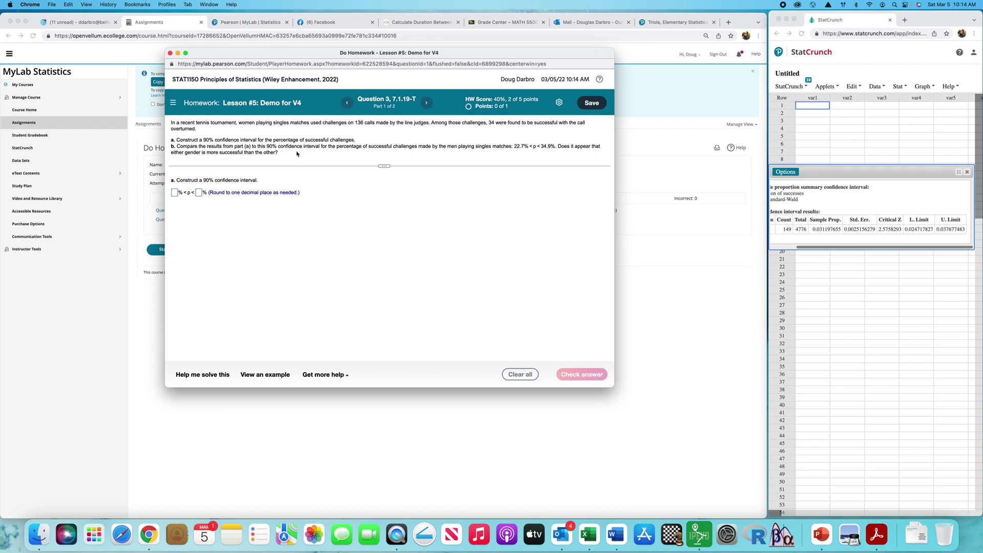
- Close the previous results in StatCrunch and open the one-sample proportion analysis with summary data
click(968, 173)
click(968, 173)
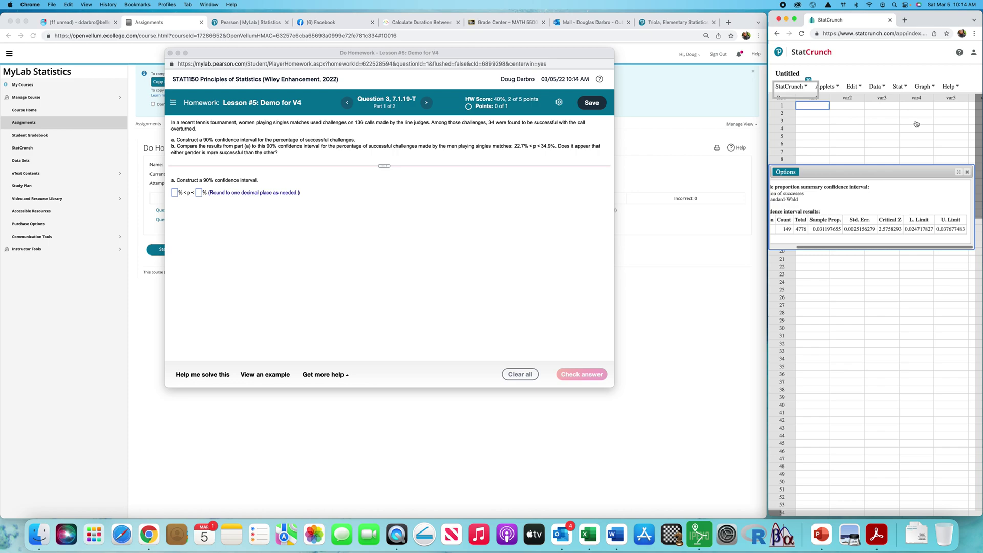
click(875, 86)
mouse_move(899, 86)
mouse_move(909, 145)
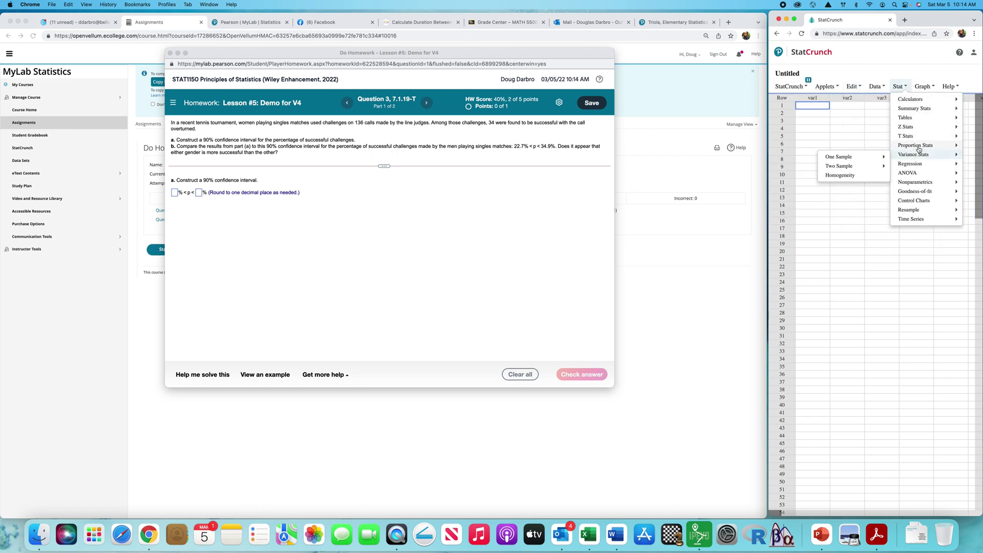
mouse_move(859, 149)
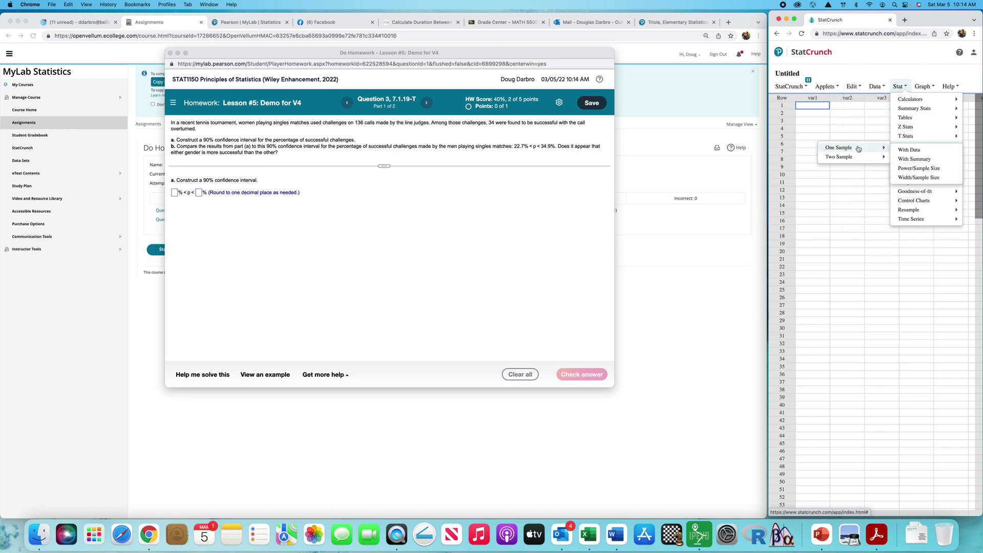
click(914, 159)
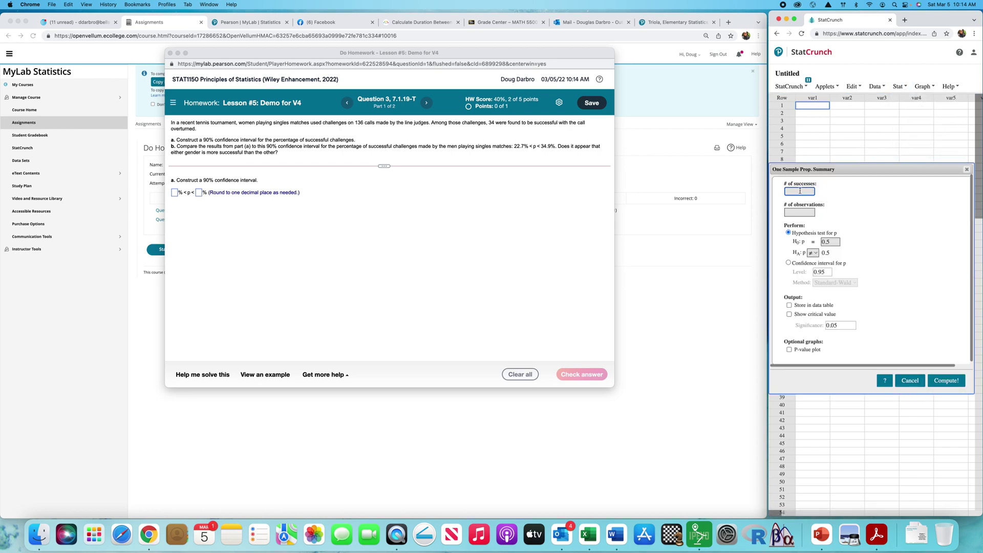
- Set up a confidence interval for p with 34 successes, 136 observations and a confidence level of 0.90
text(34)
click(805, 213)
text(136)
click(788, 263)
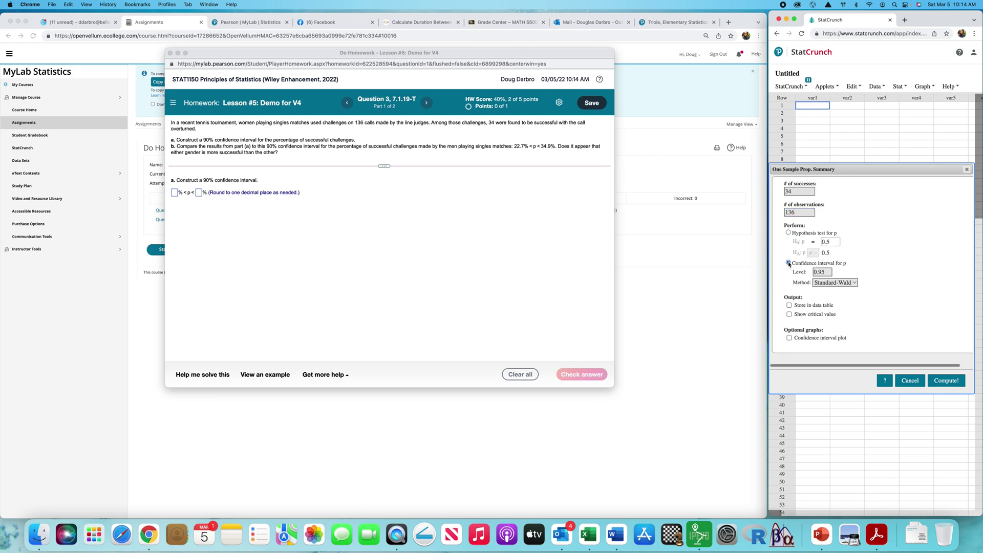
double_click(820, 272)
click(906, 272)
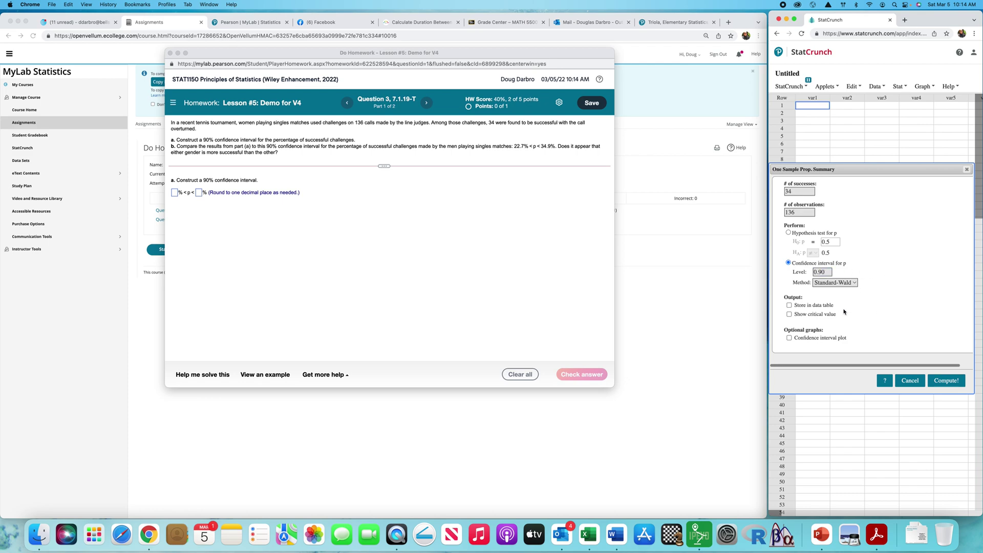
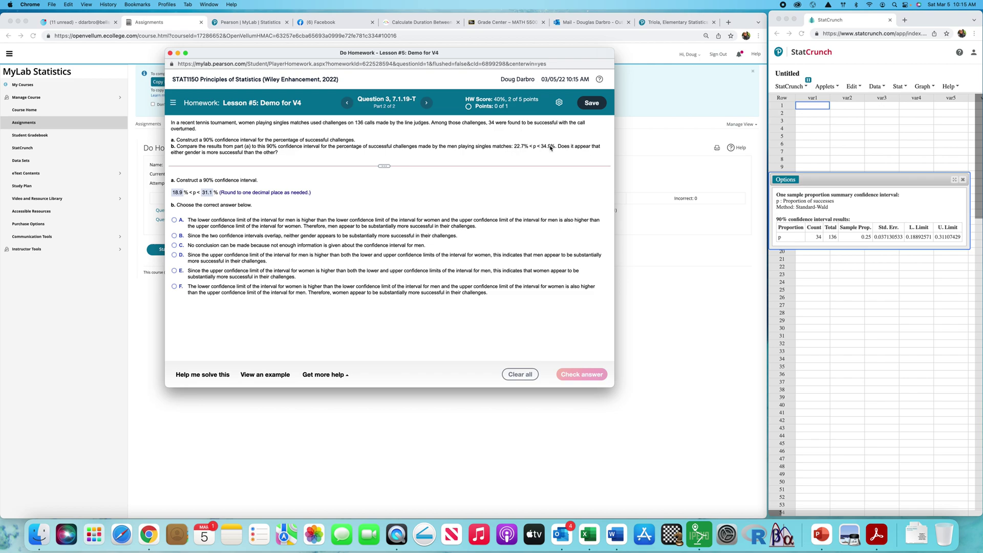
- Answer part (b) of Question 3 with option B about the two overlapping intervals, check it, and continue to Question 4
mouse_move(555, 146)
mouse_down()
mouse_move(272, 140)
mouse_move(551, 146)
mouse_up()
click(538, 157)
click(174, 236)
click(579, 378)
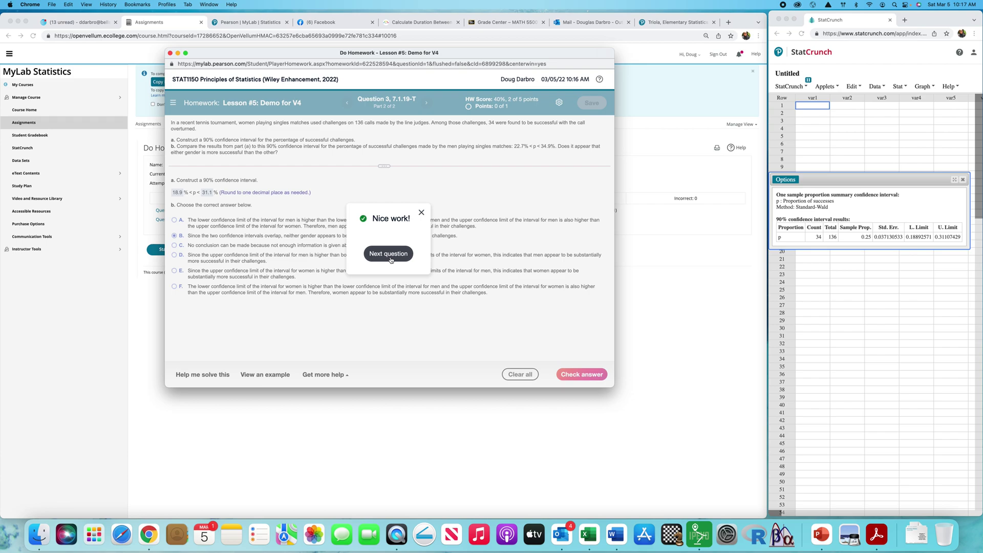
click(390, 254)
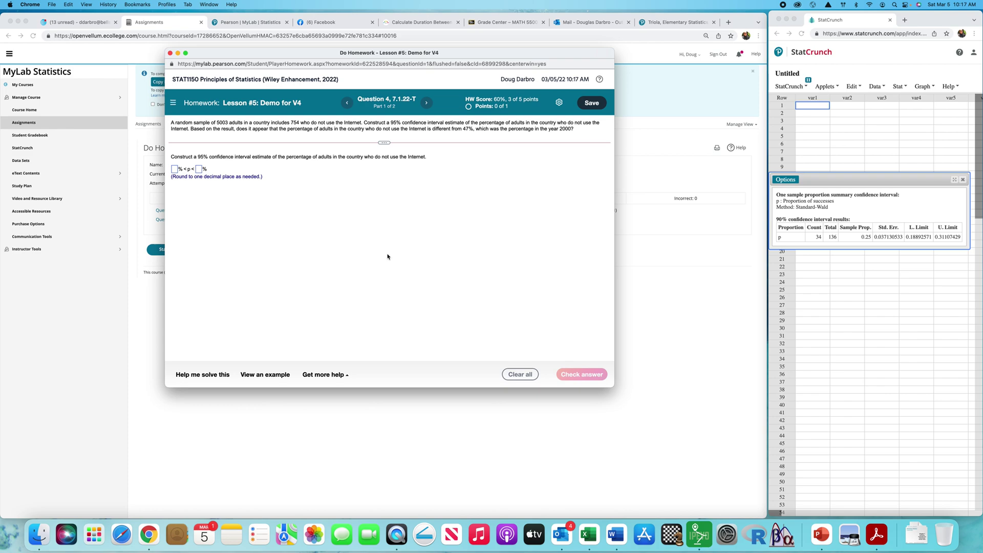
- Close the 90% interval results and open a new one-sample proportion analysis with summary data in StatCrunch
click(962, 180)
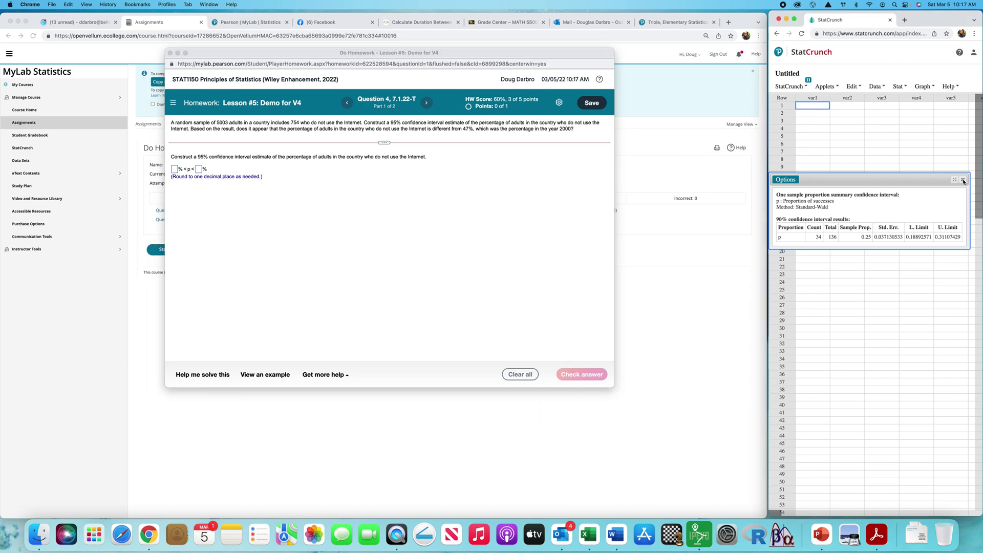
click(964, 180)
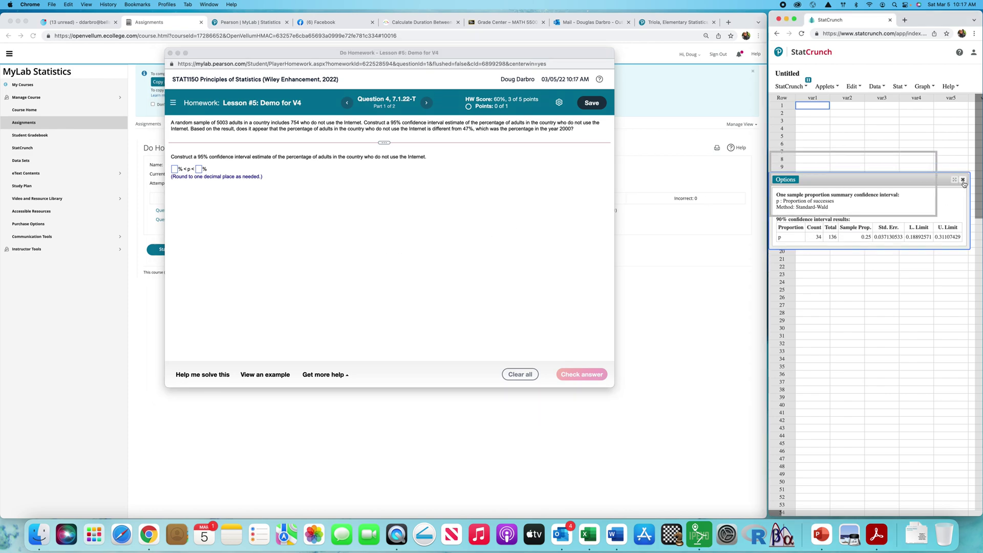
click(904, 88)
mouse_move(915, 146)
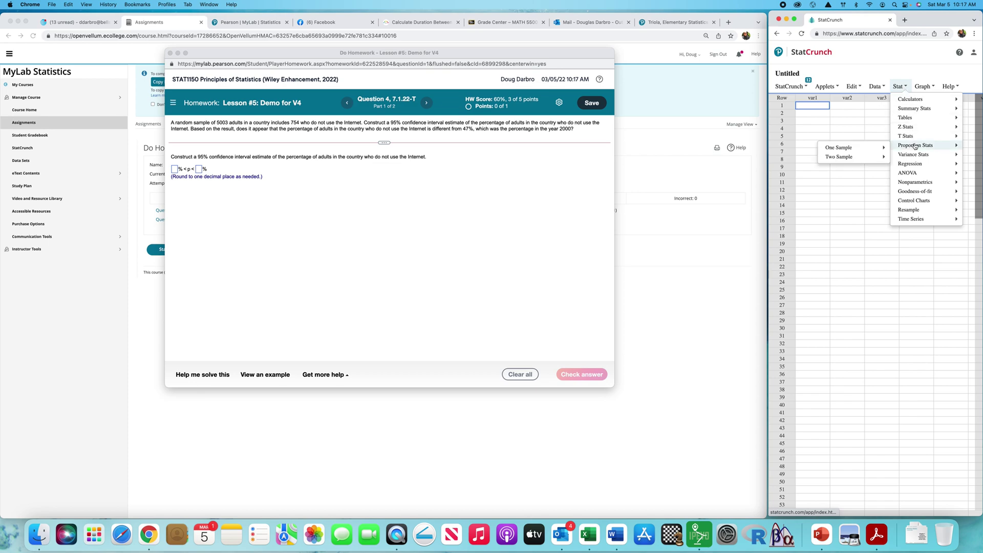
mouse_move(873, 147)
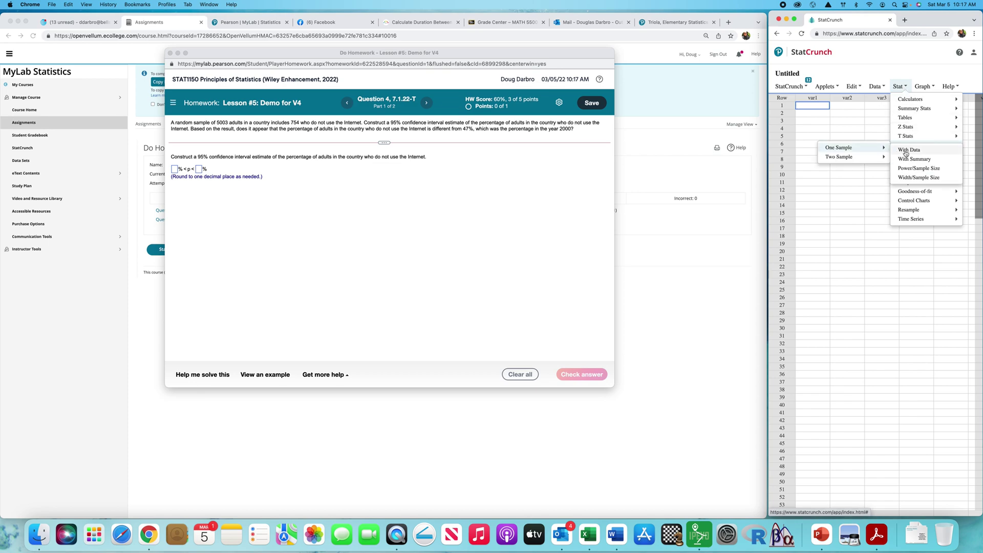
click(914, 160)
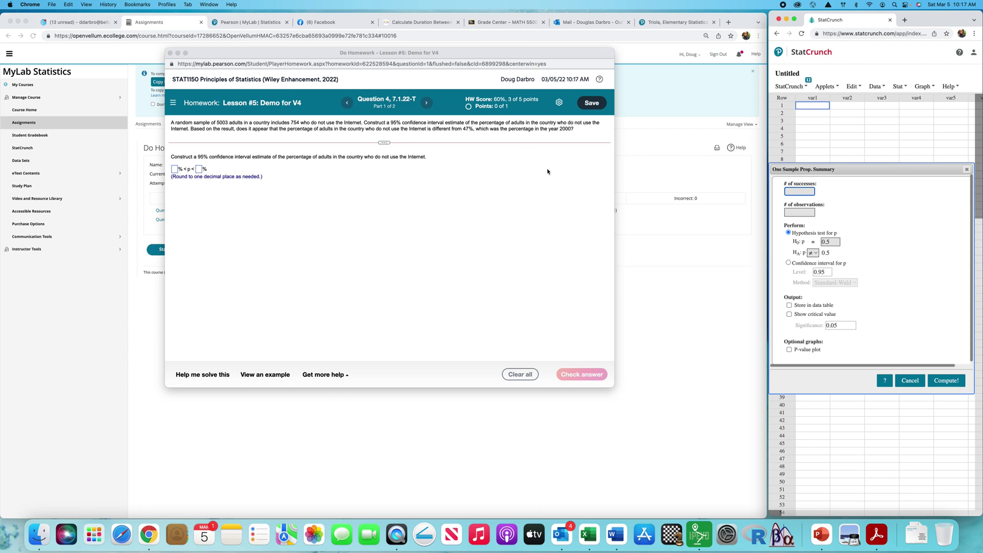
- Compute the 95% confidence interval for p from 754 successes in 5003 observations
text(754)
click(789, 211)
text(5003)
click(788, 263)
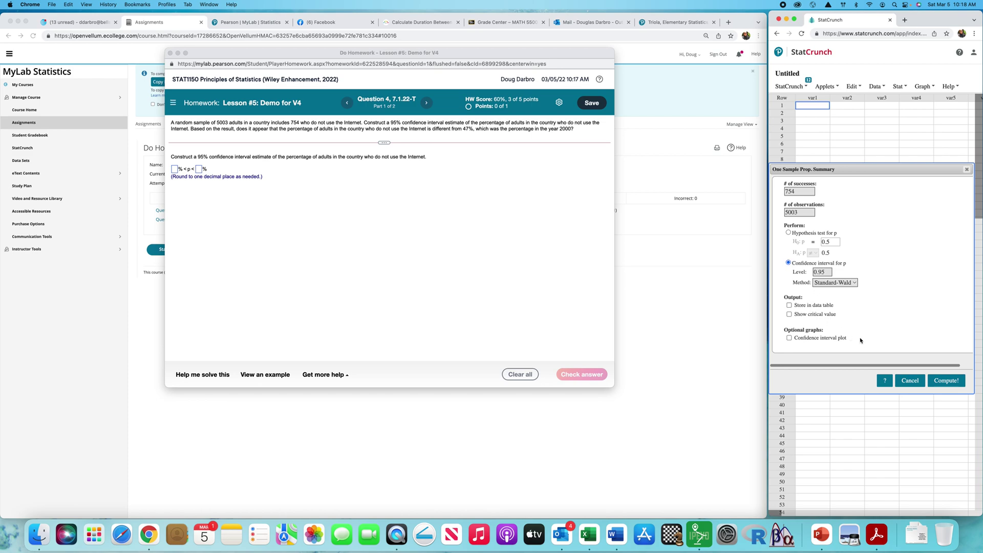
click(947, 382)
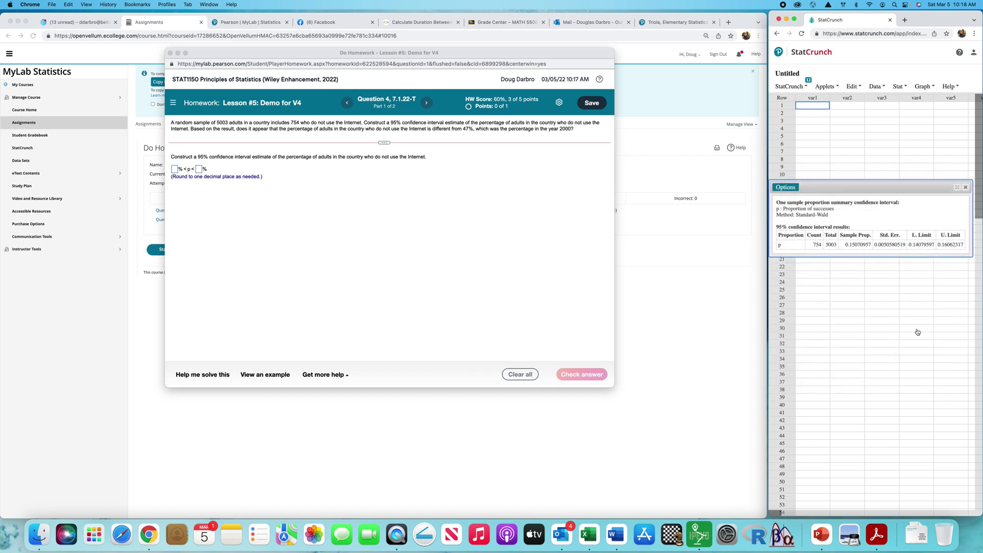
- Answer Question 4's first part with 14.1% < p < 16.1%, check it, and continue to the second part
click(175, 172)
click(175, 171)
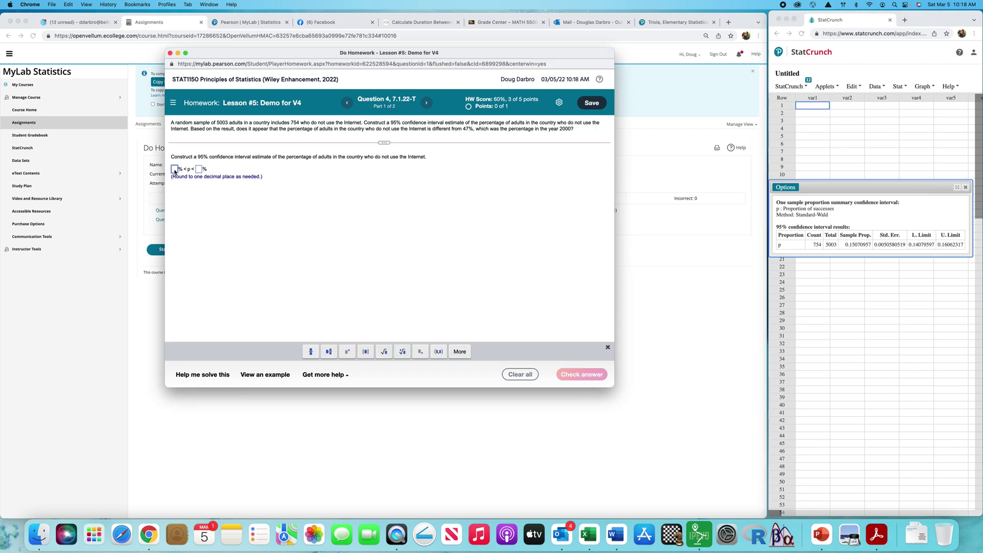
text(14.1)
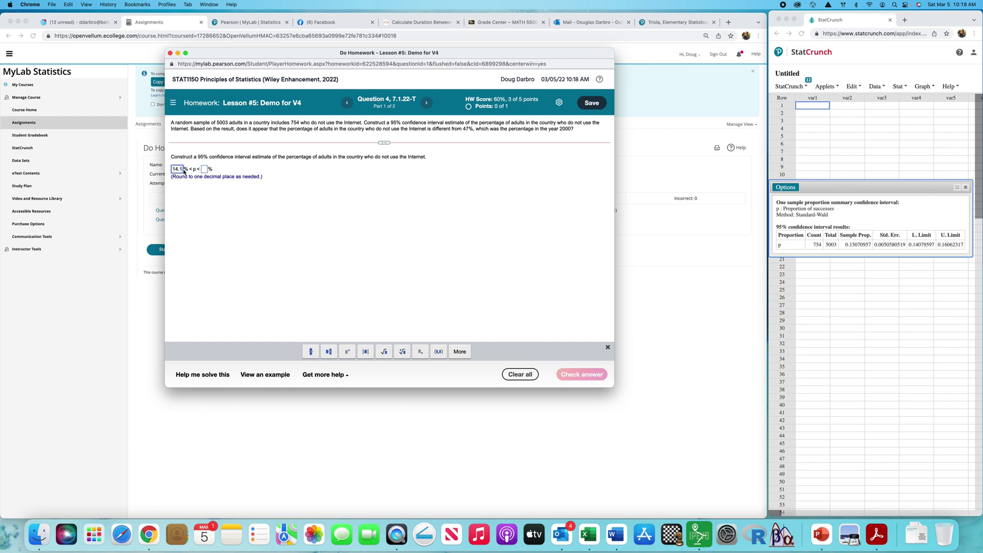
click(204, 170)
text(16.1)
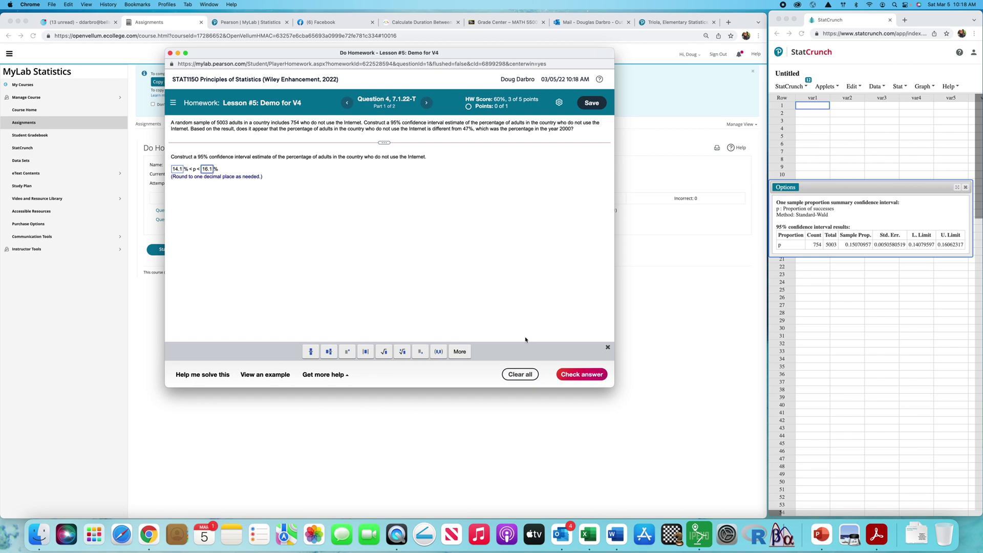
click(586, 377)
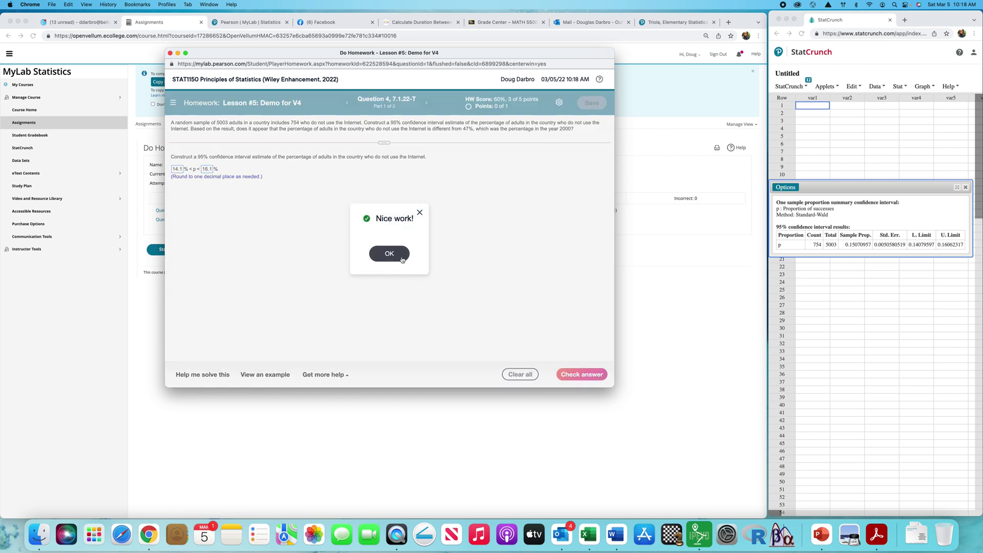
click(402, 259)
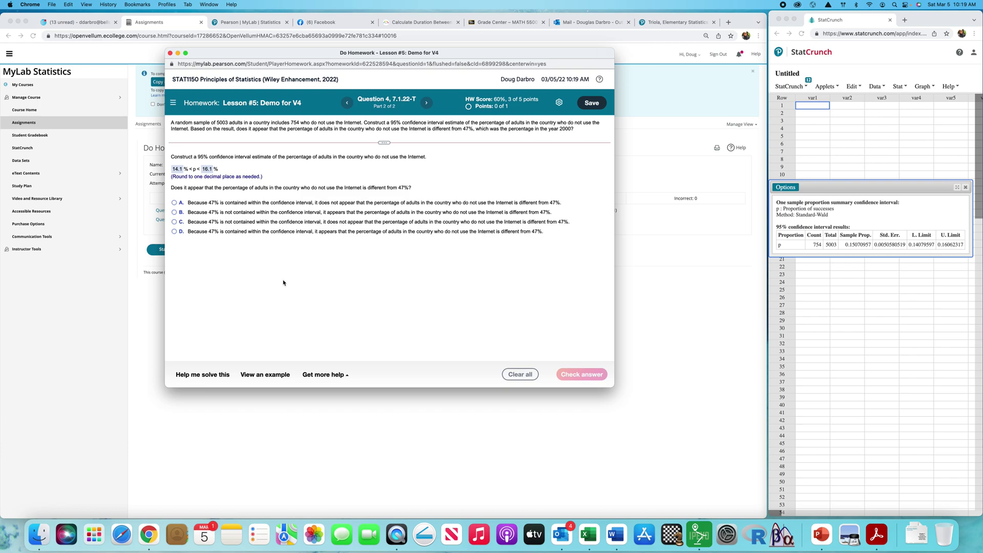
- Answer the second part with option B, that 47% is outside the interval and the percentage appears different, check it, and continue to Question 5
click(175, 212)
click(583, 374)
click(388, 254)
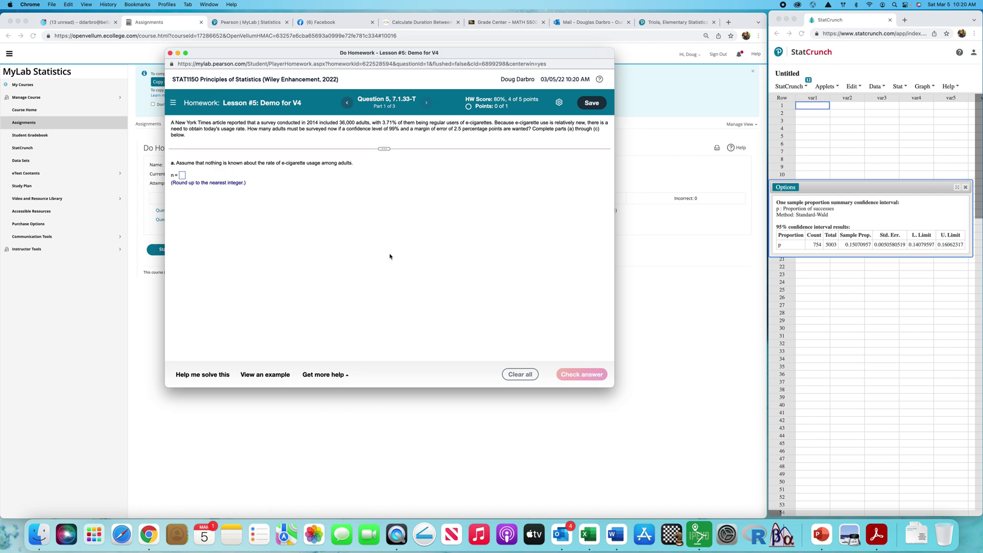
- Answer part (a) of Question 5 with a sample size n of 2655 and check it
click(182, 176)
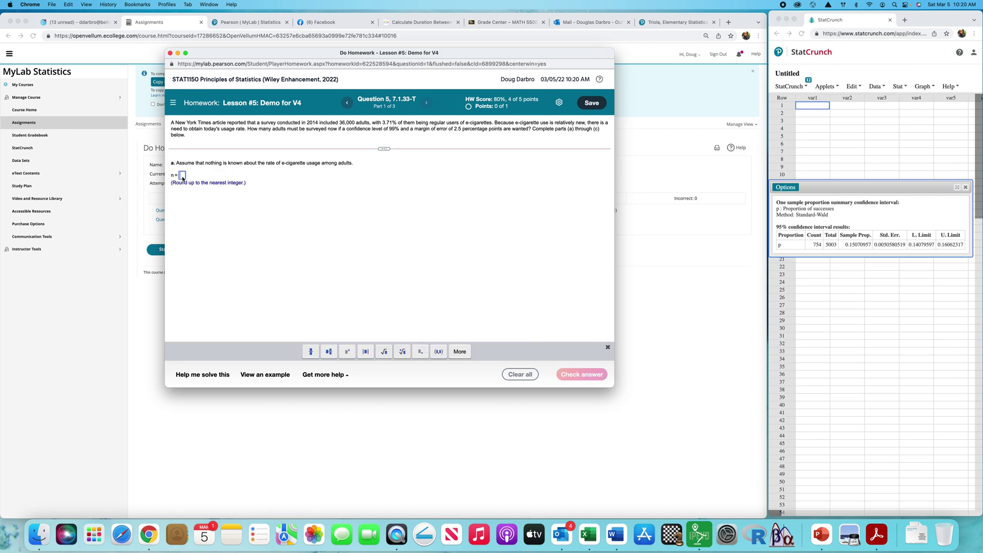
text(2655)
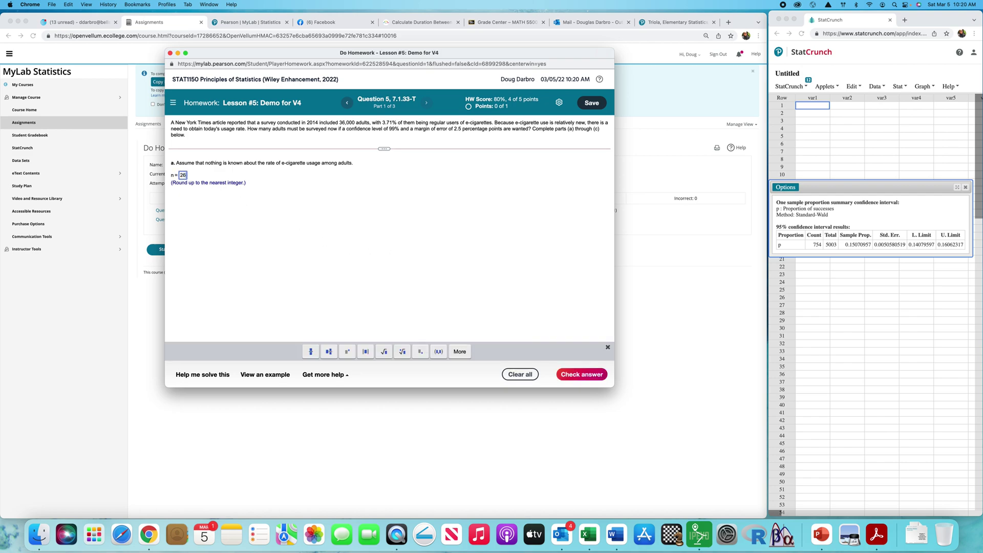
click(572, 376)
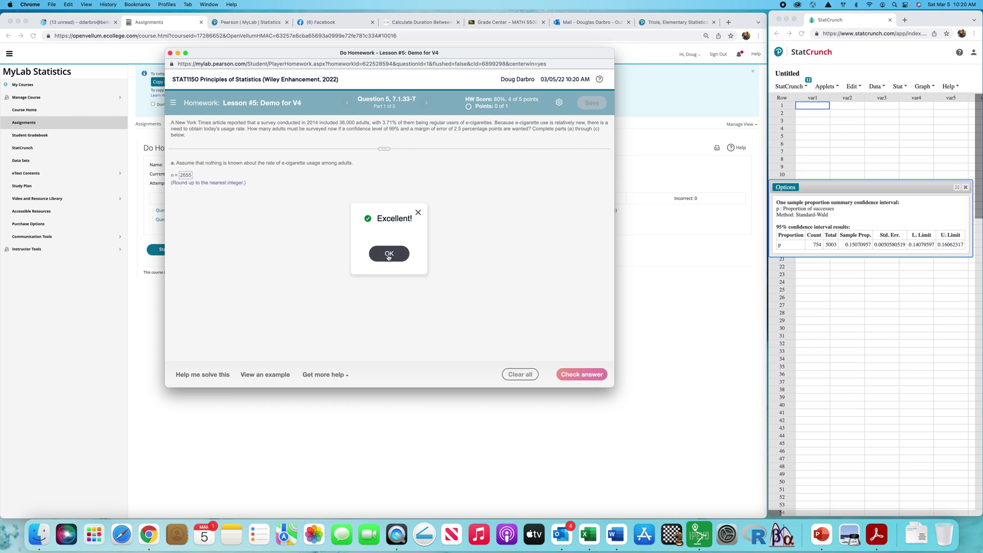
click(389, 254)
- Show the calculator work for part (a) in the IPEVO camera view, and return to the homework to continue to part (b)
click(699, 535)
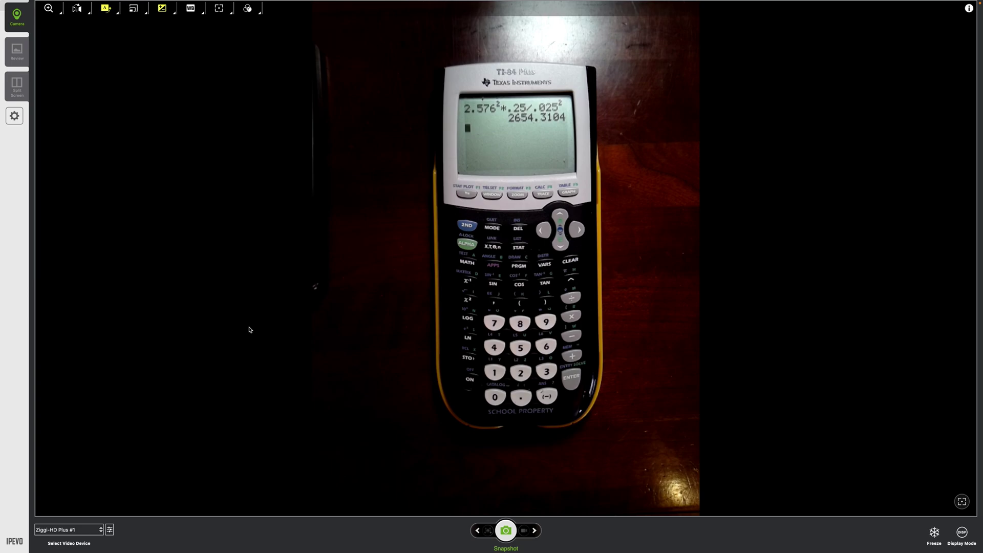
key(ctrl+Up)
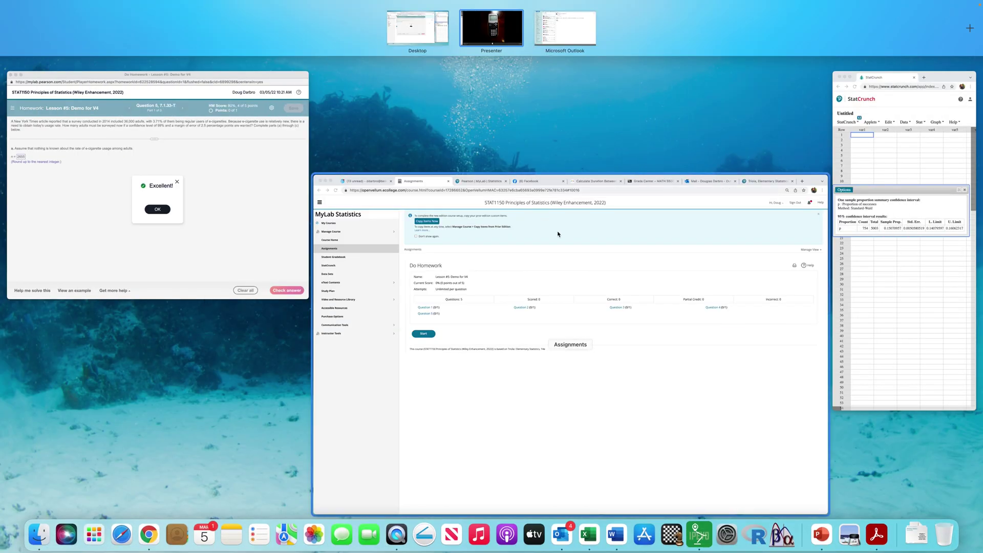
click(307, 221)
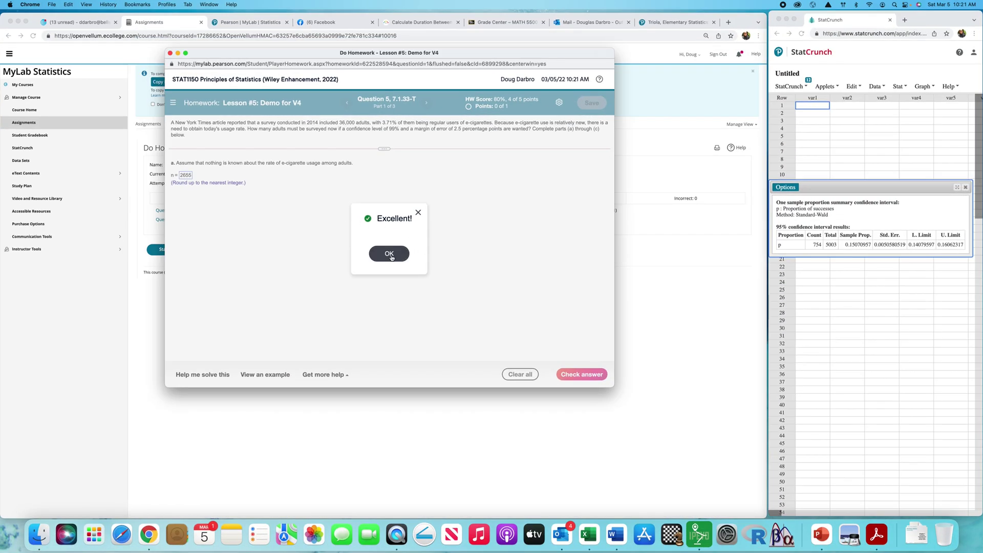
click(389, 253)
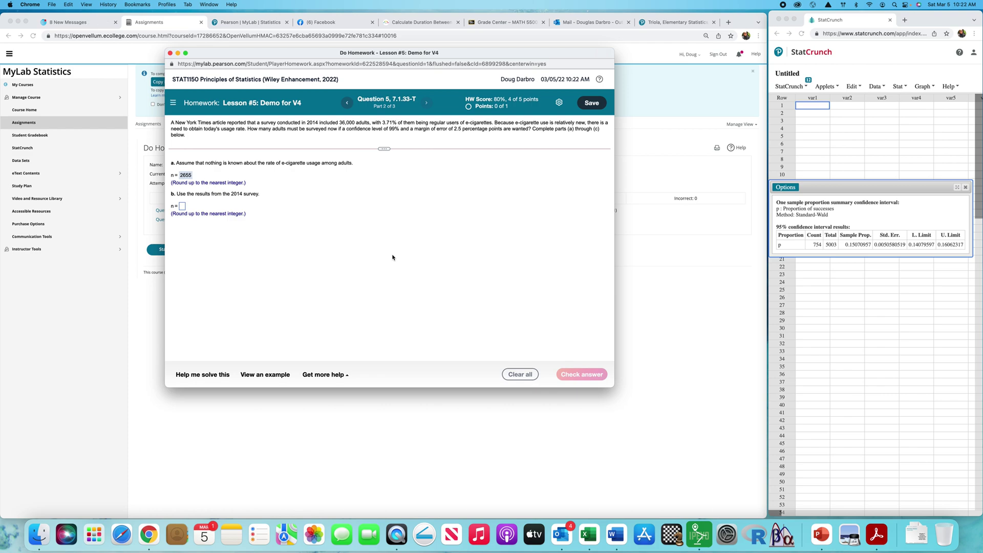
- Answer part (b) with a sample size n of 380, based on the 2014 survey, and check it
click(183, 209)
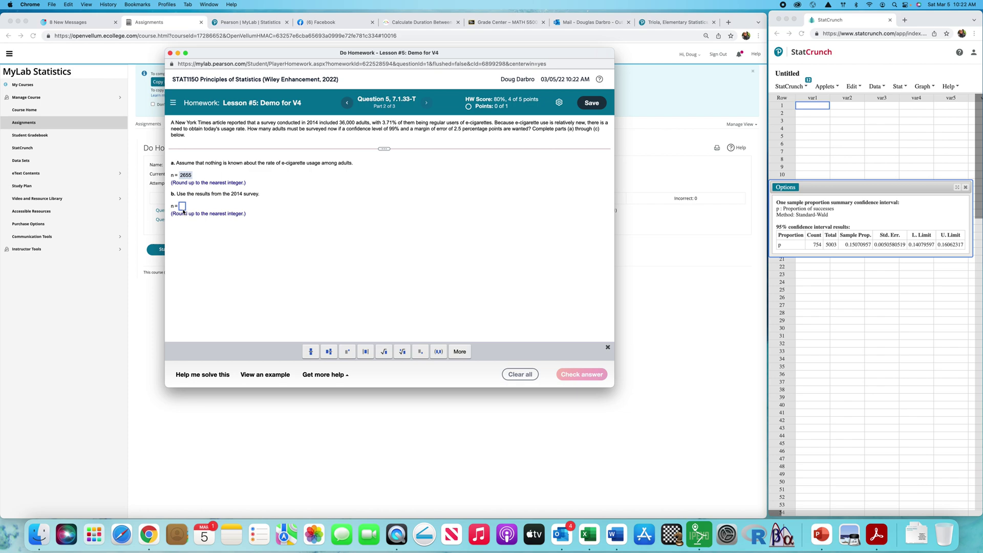
text(3)
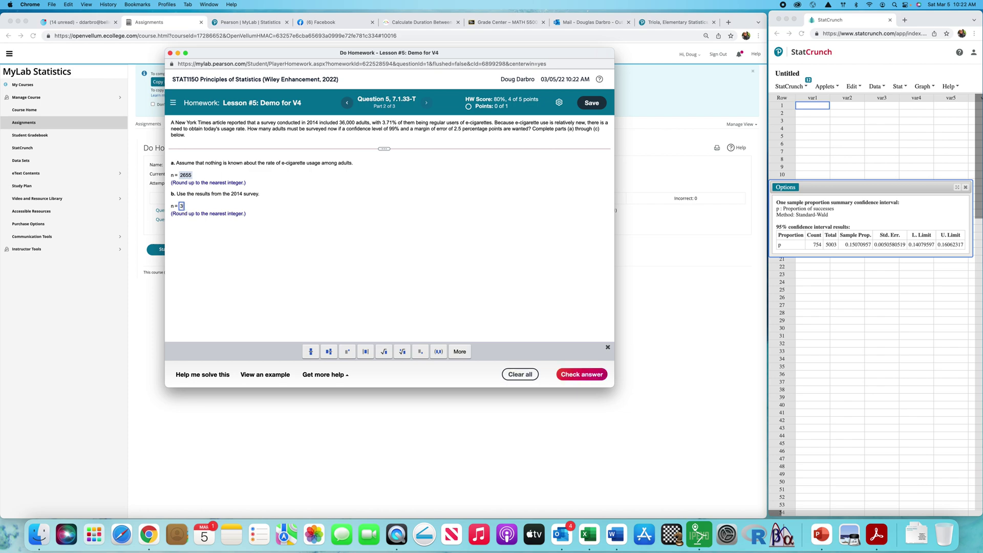
text(80)
click(571, 372)
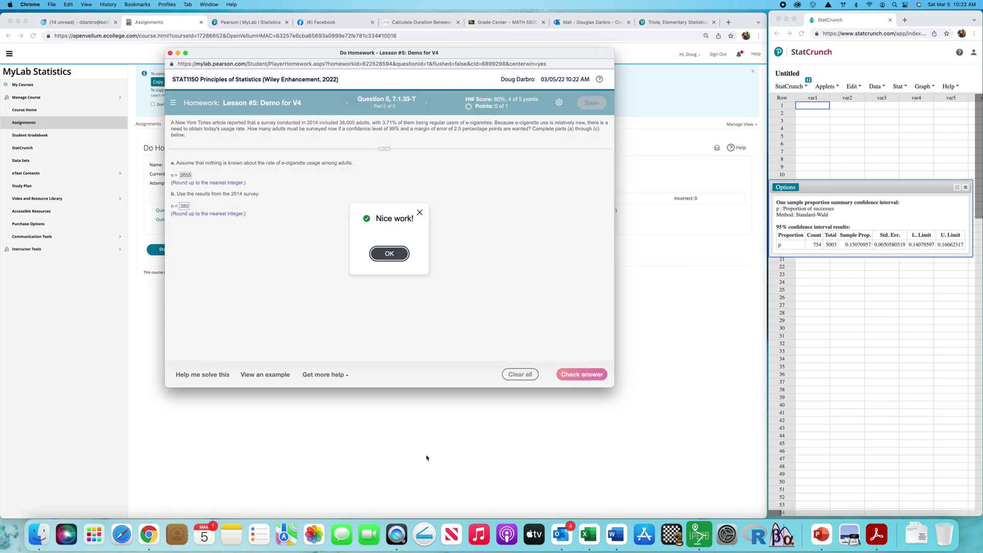
- Show the calculator work for part (b) in the IPEVO camera view, and return to the homework to continue to part (c)
click(700, 534)
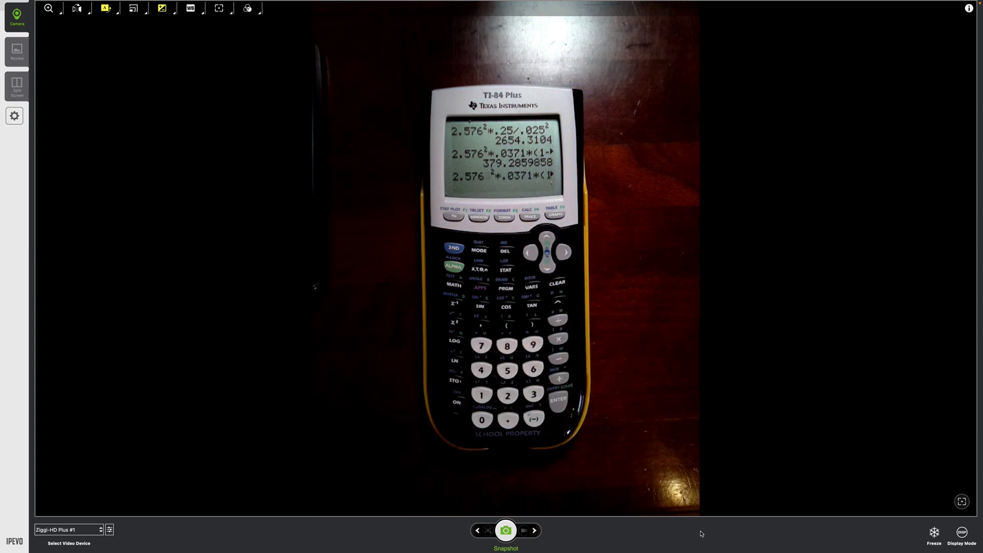
key(ctrl+Up)
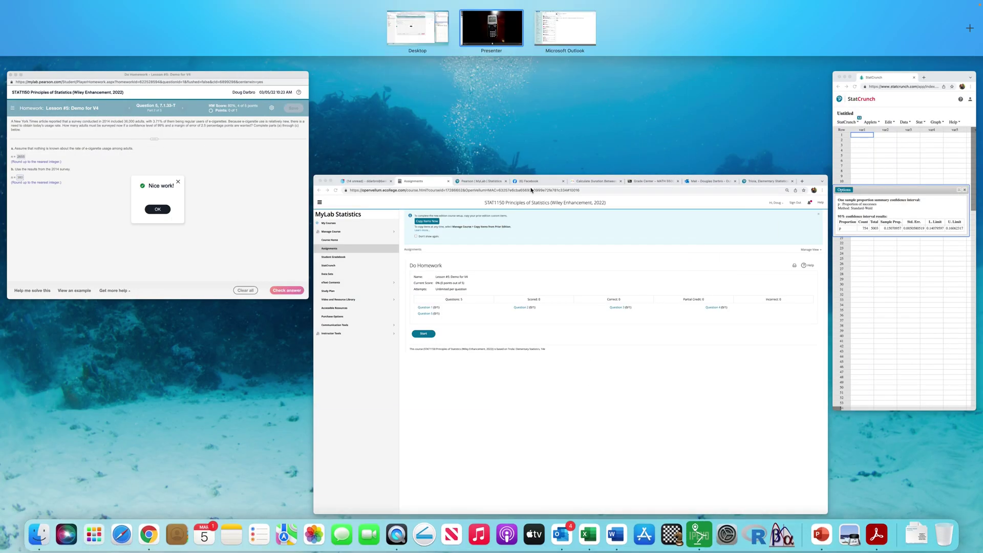
click(169, 205)
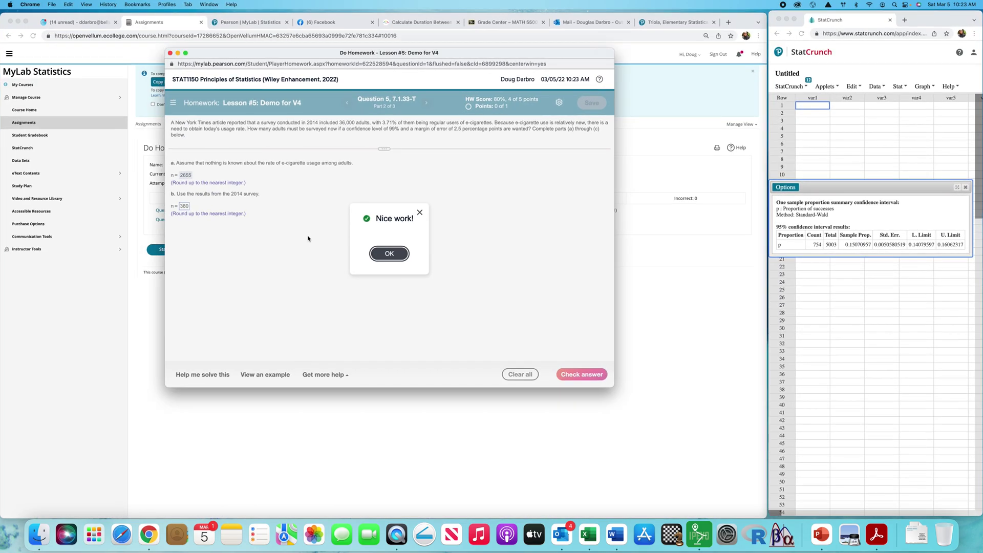
click(389, 254)
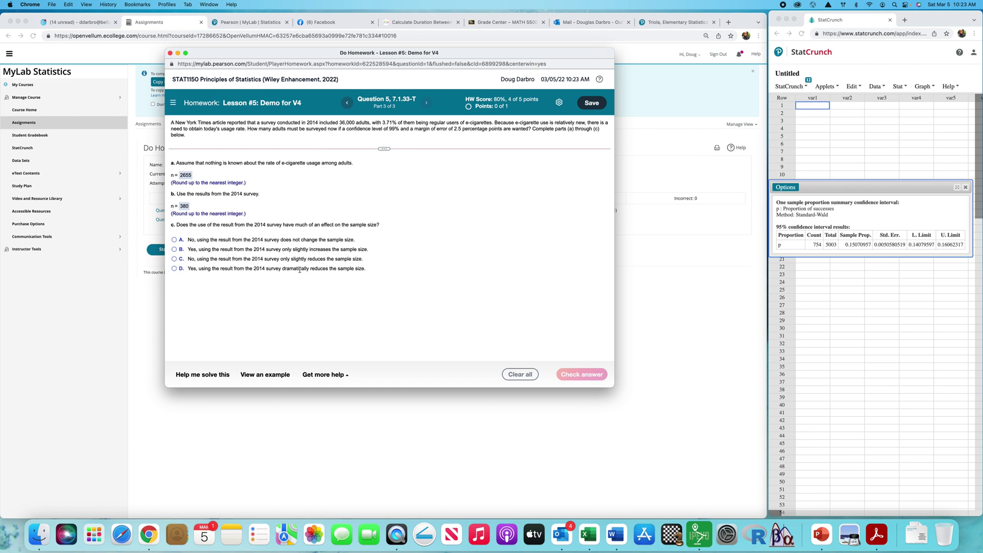
- Answer part (c) with option D, that the 2014 survey result dramatically reduces the sample size, check it, and dismiss the feedback
click(174, 269)
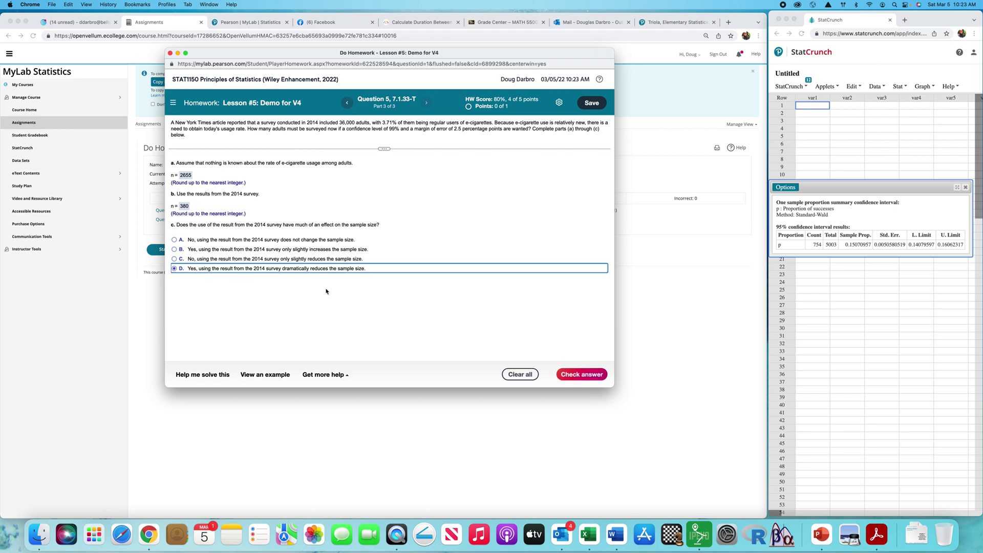
click(587, 377)
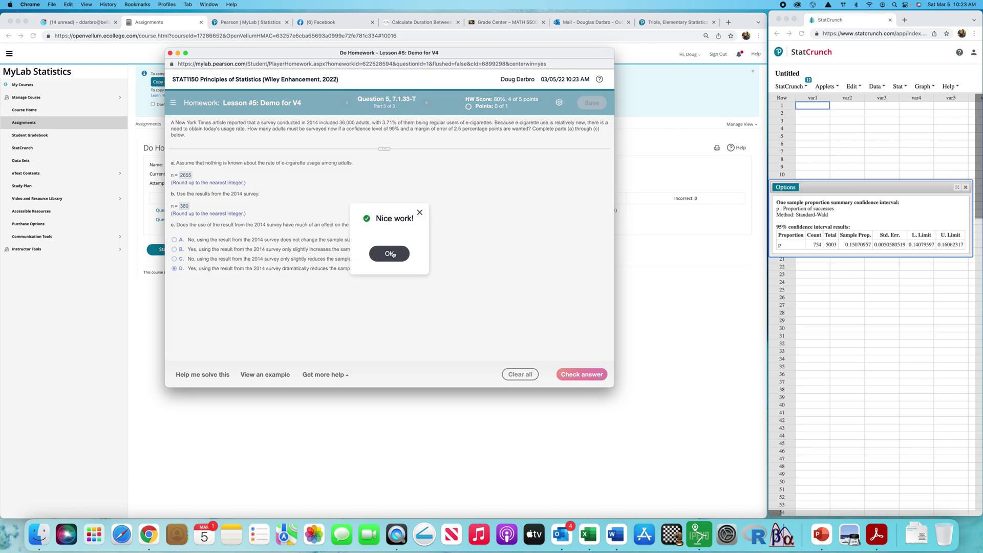
click(390, 254)
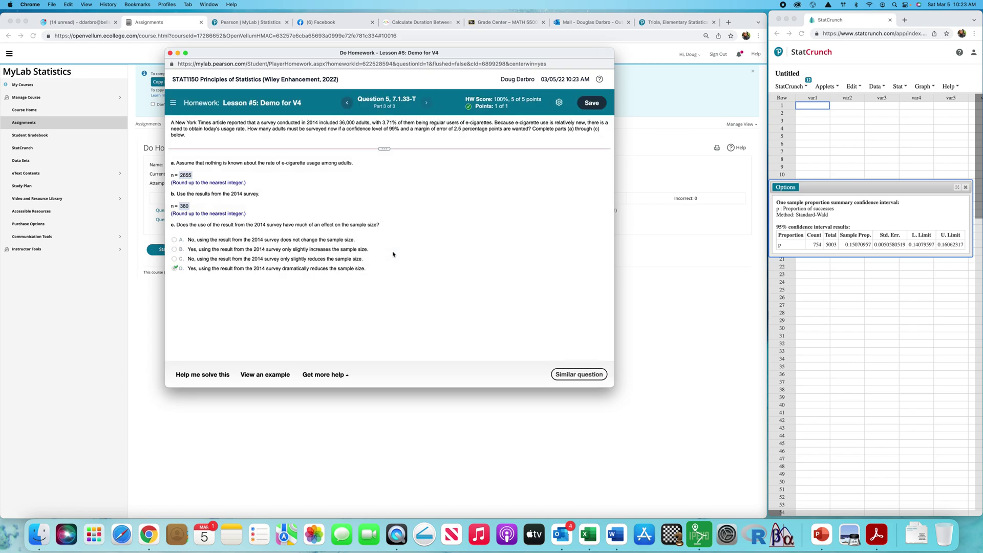